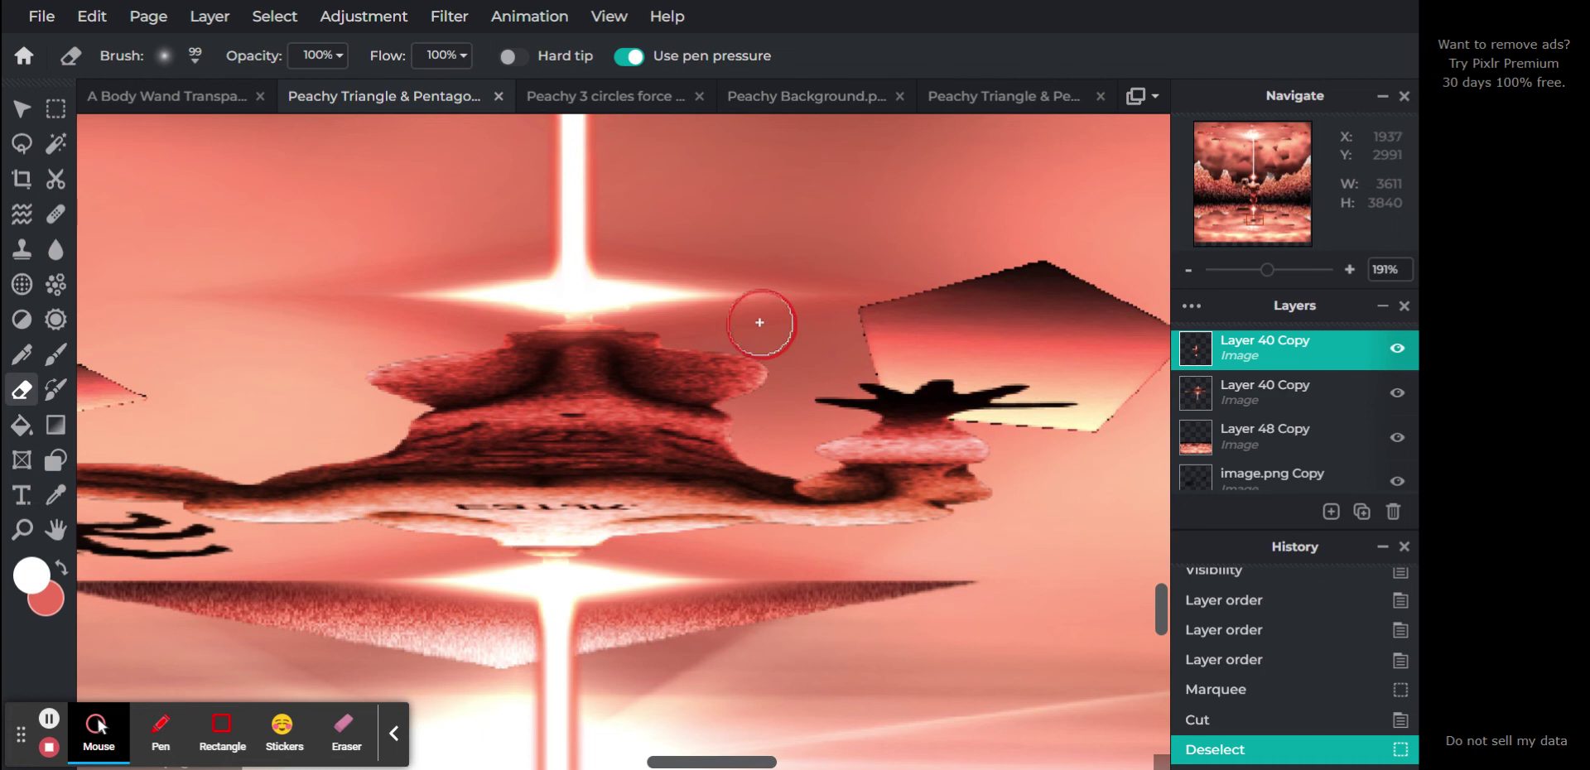
Erase the area between the glowing star and the pentagon on the active Layer 40 Copy
drag(762, 323, 866, 292)
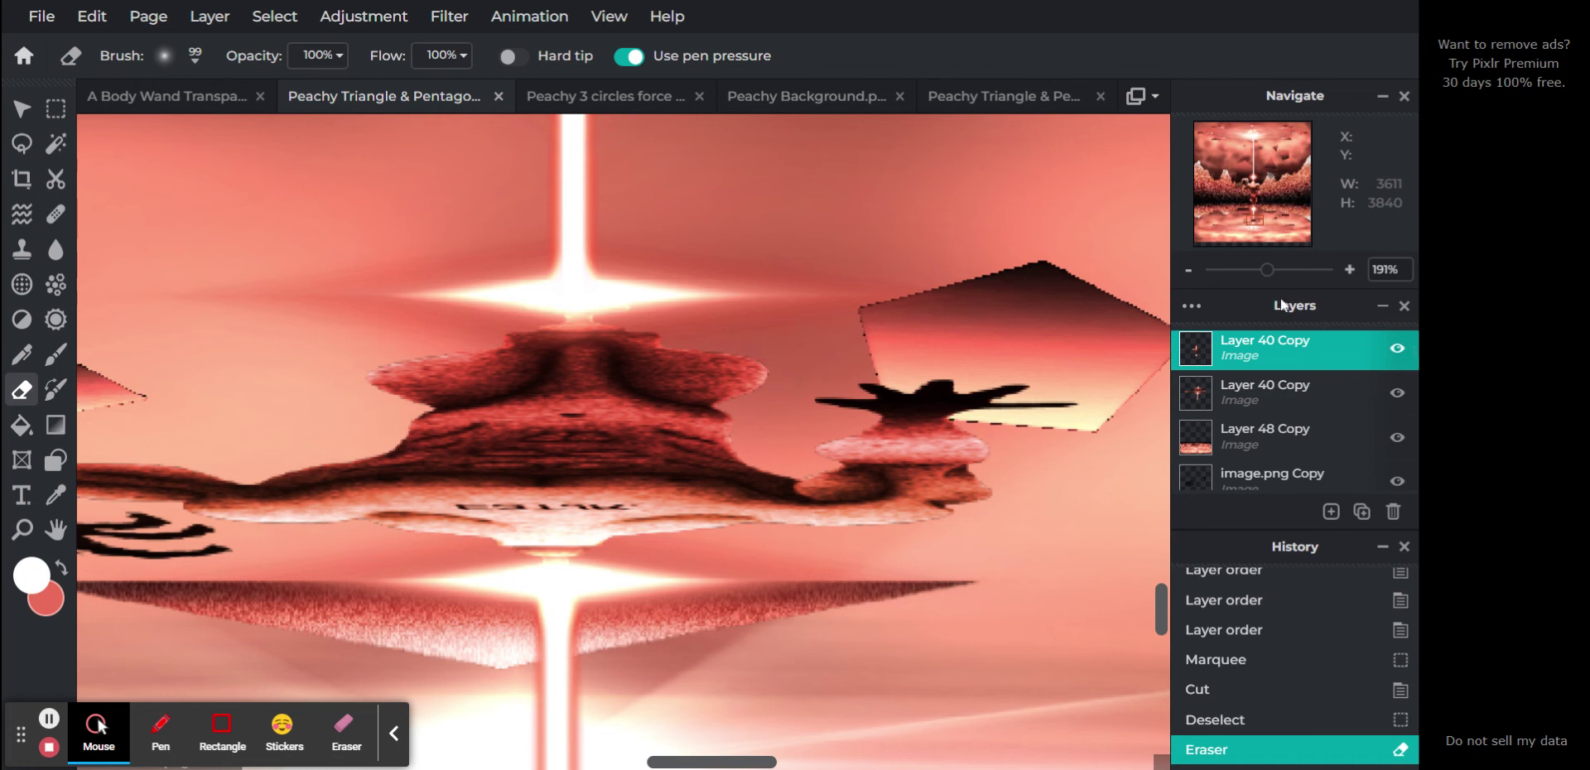
Cut a 1128 × 1583 px rectangle from the right side of Layer 48 Copy just below the two Layer 40 Copy layers, and deselect
drag(1266, 280, 1221, 300)
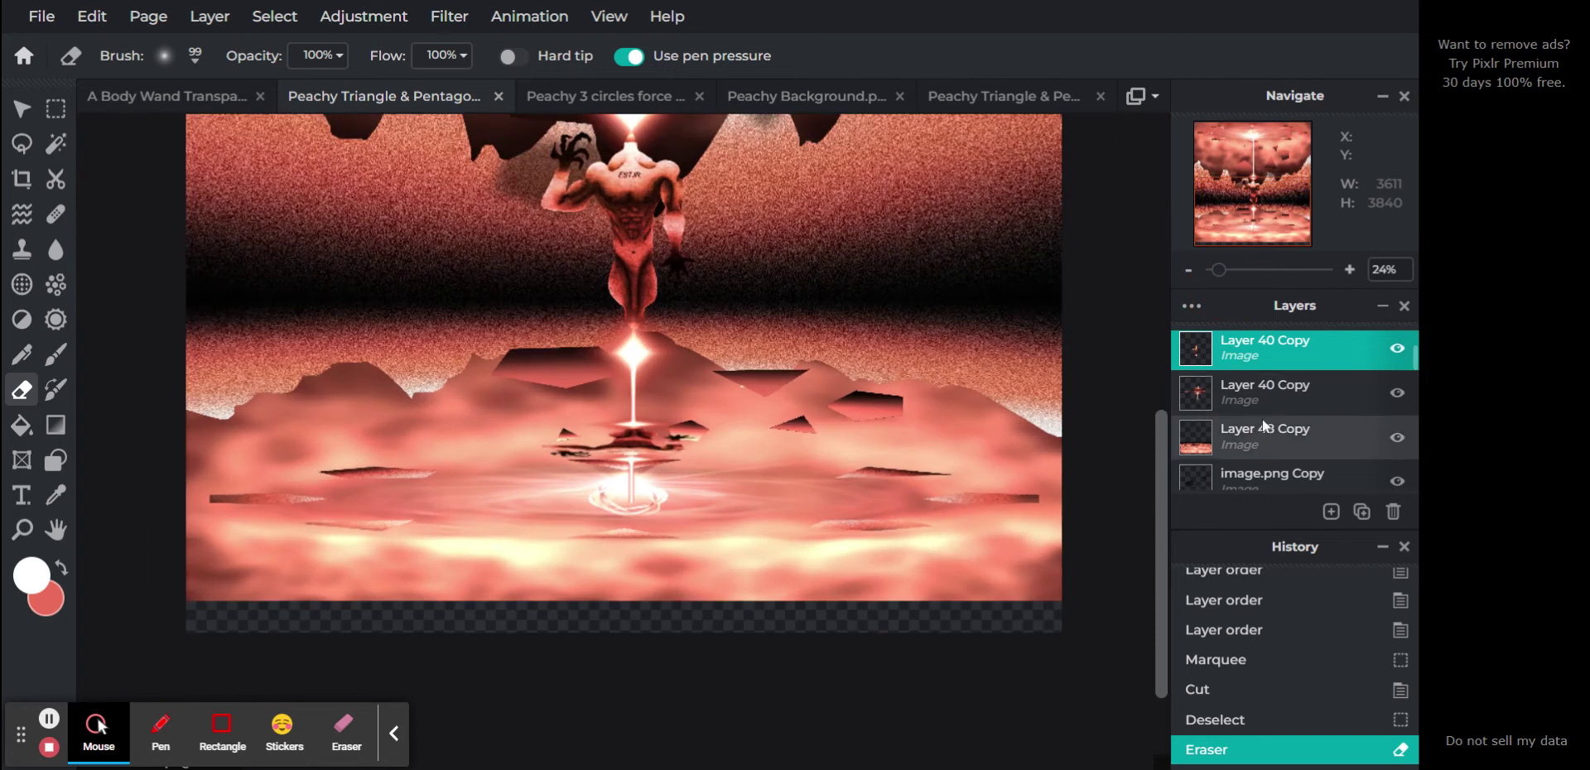
click(1263, 426)
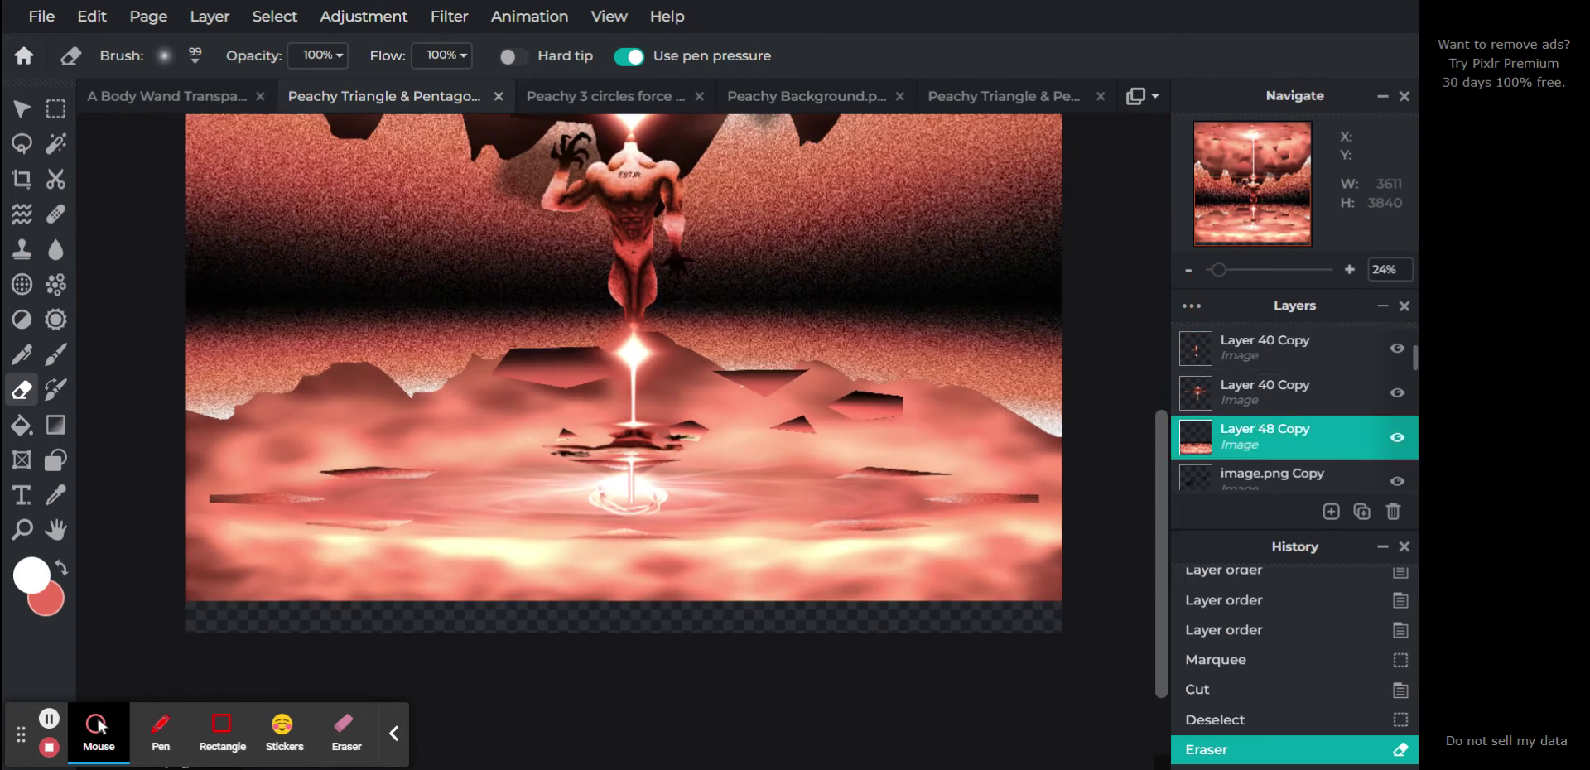
click(55, 112)
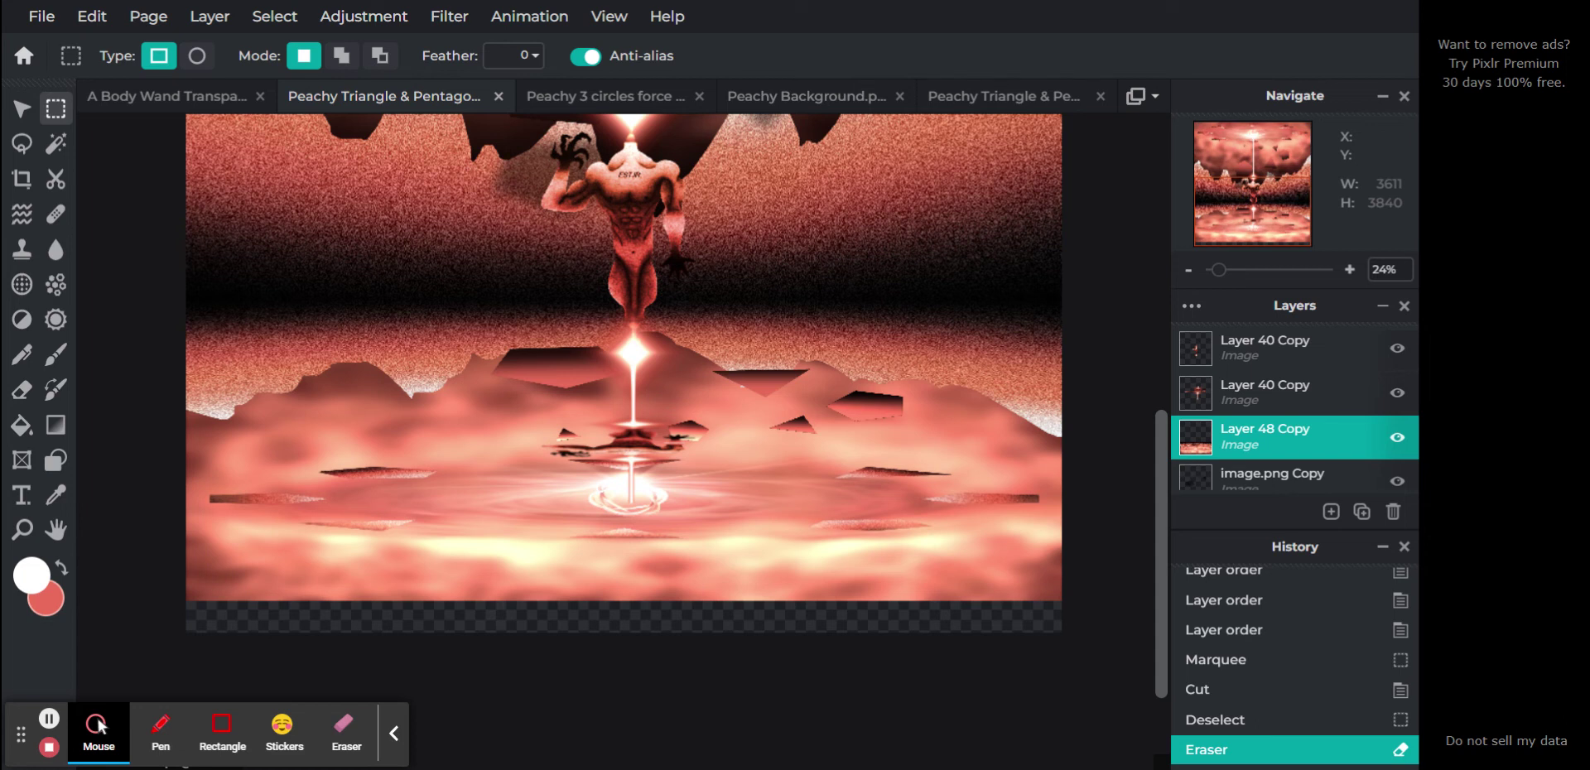
drag(1106, 249, 789, 672)
key(alt)
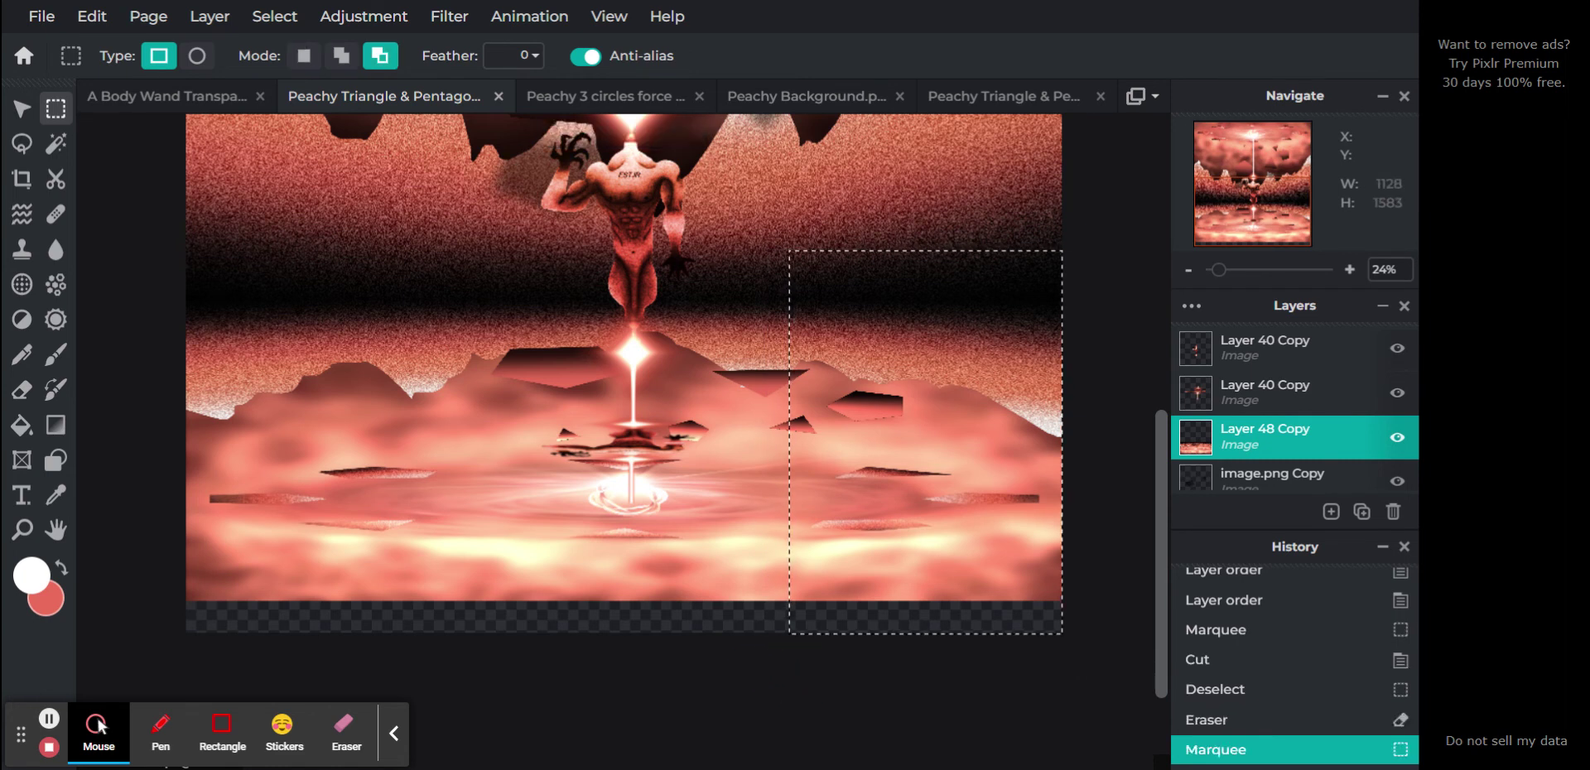
key(ctrl+x)
key(ctrl+d)
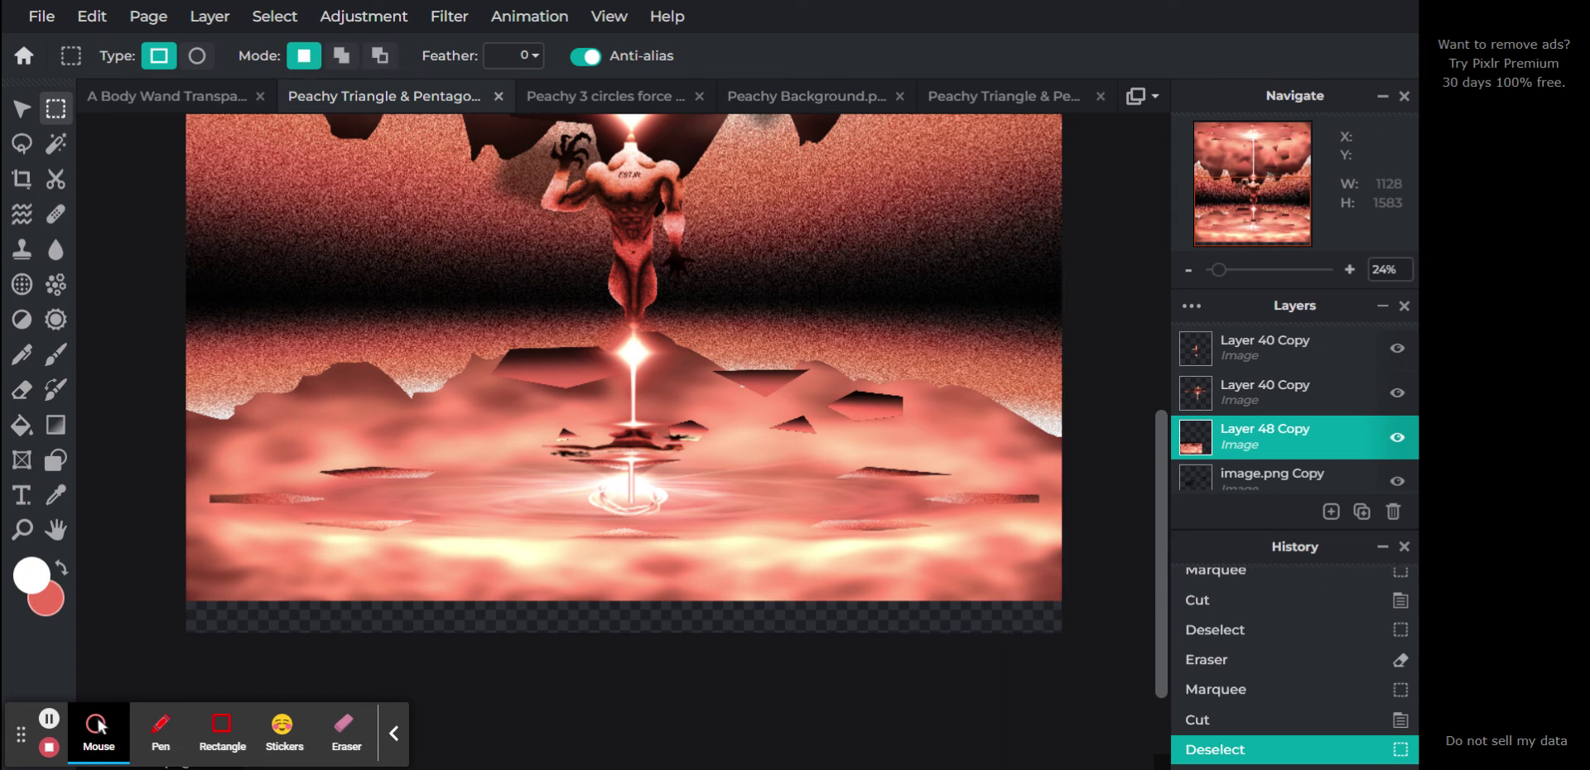
Cut a 1105 × 1654 px rectangle from the left side of the same Layer 48 Copy and deselect
drag(103, 235, 444, 650)
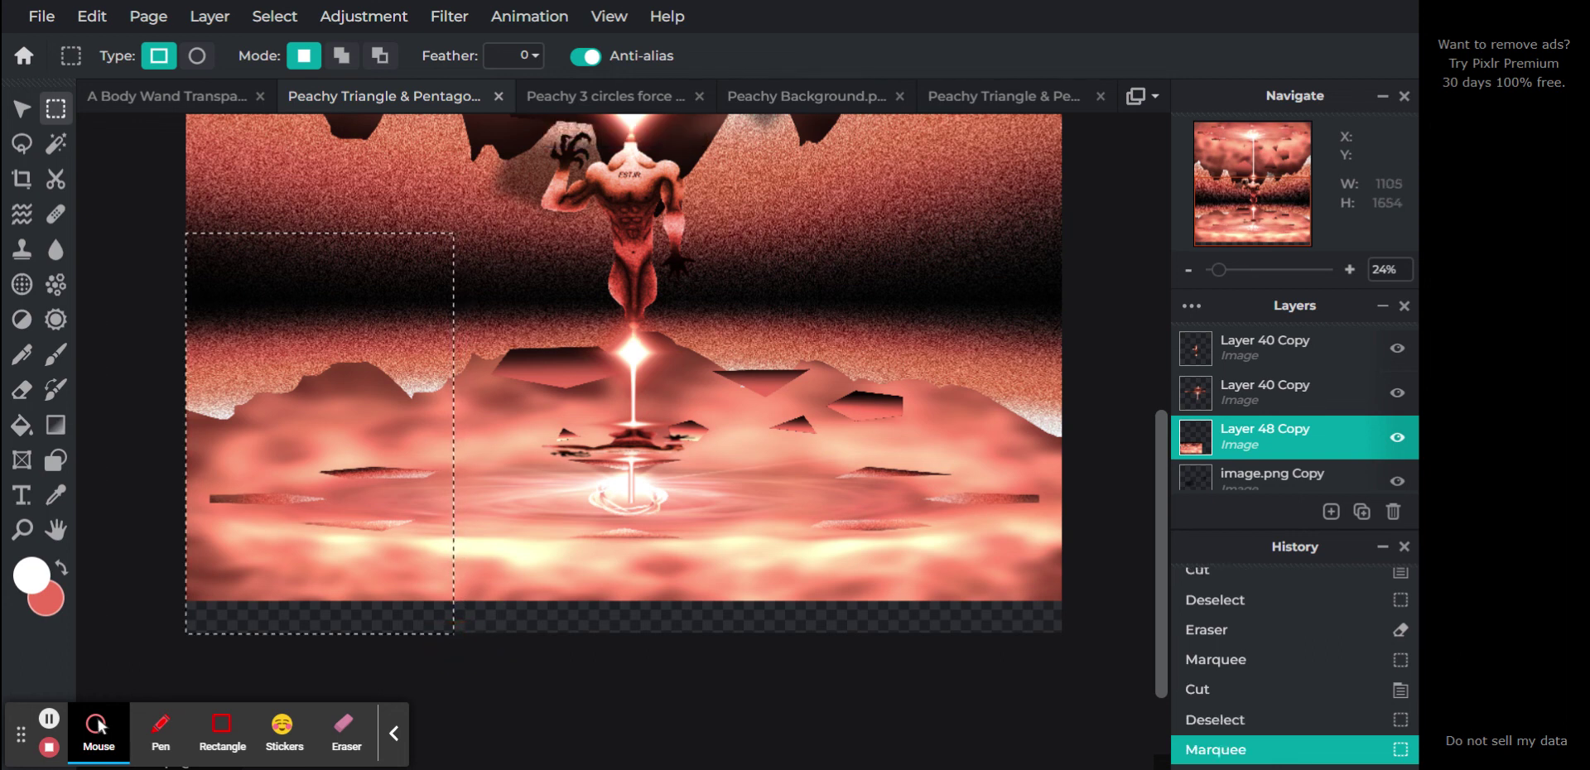
key(alt)
key(ctrl+x)
key(ctrl+d)
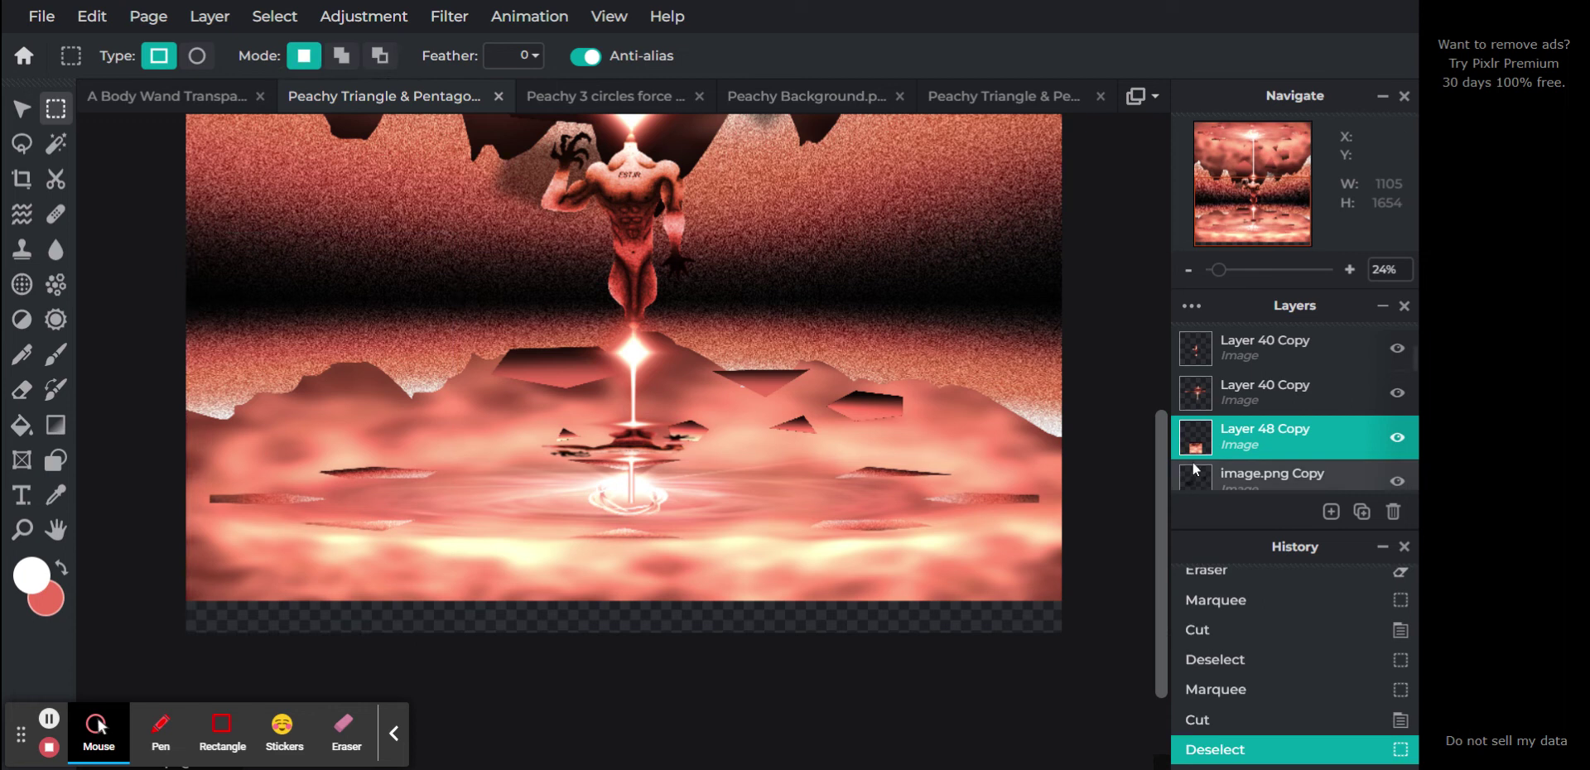
Hide the Layer 48 Copy at the very end of the layer stack
scroll(1248, 441, down, 5)
scroll(1249, 442, down, 3)
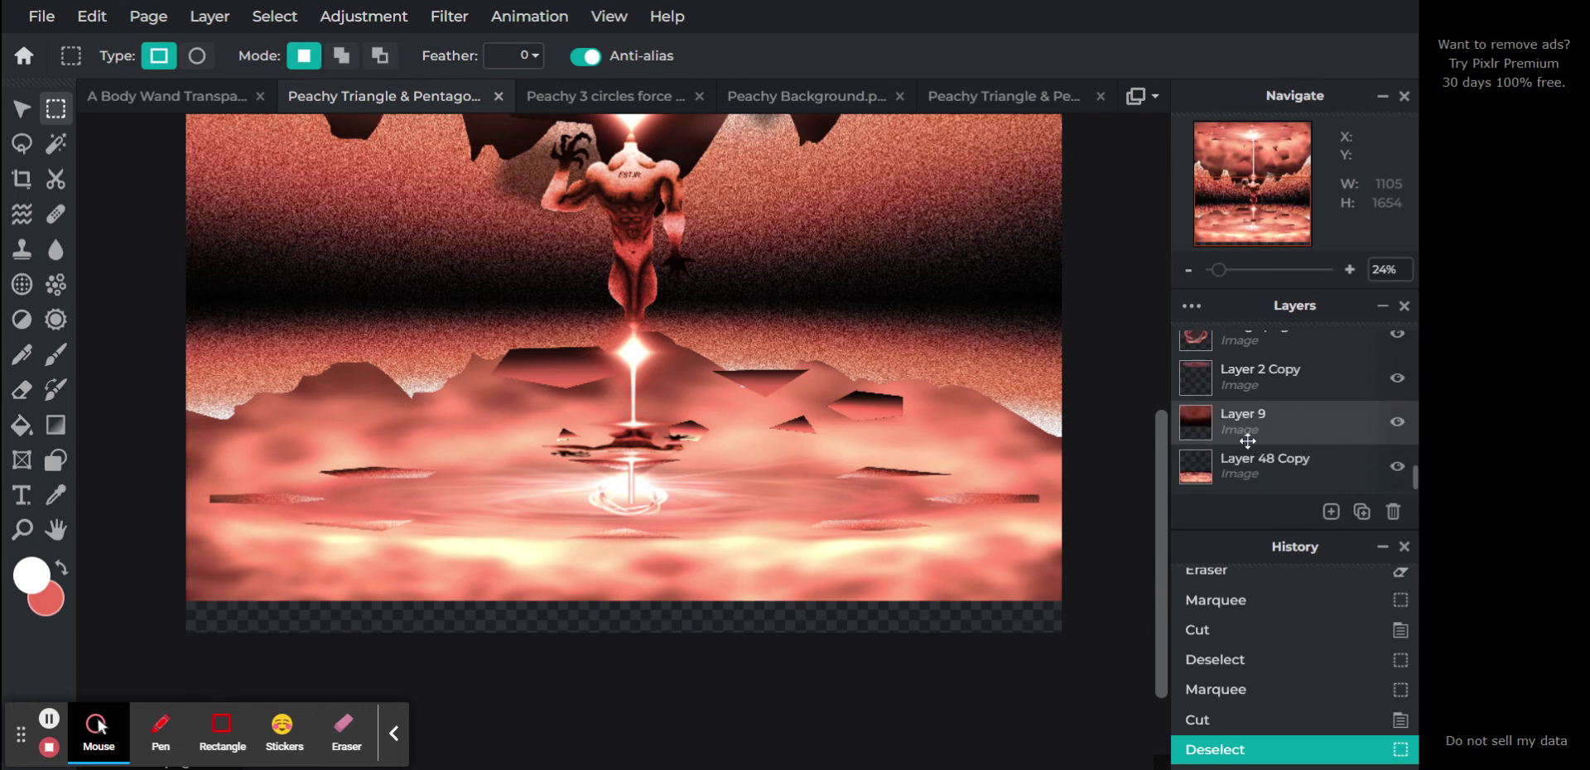
click(1392, 467)
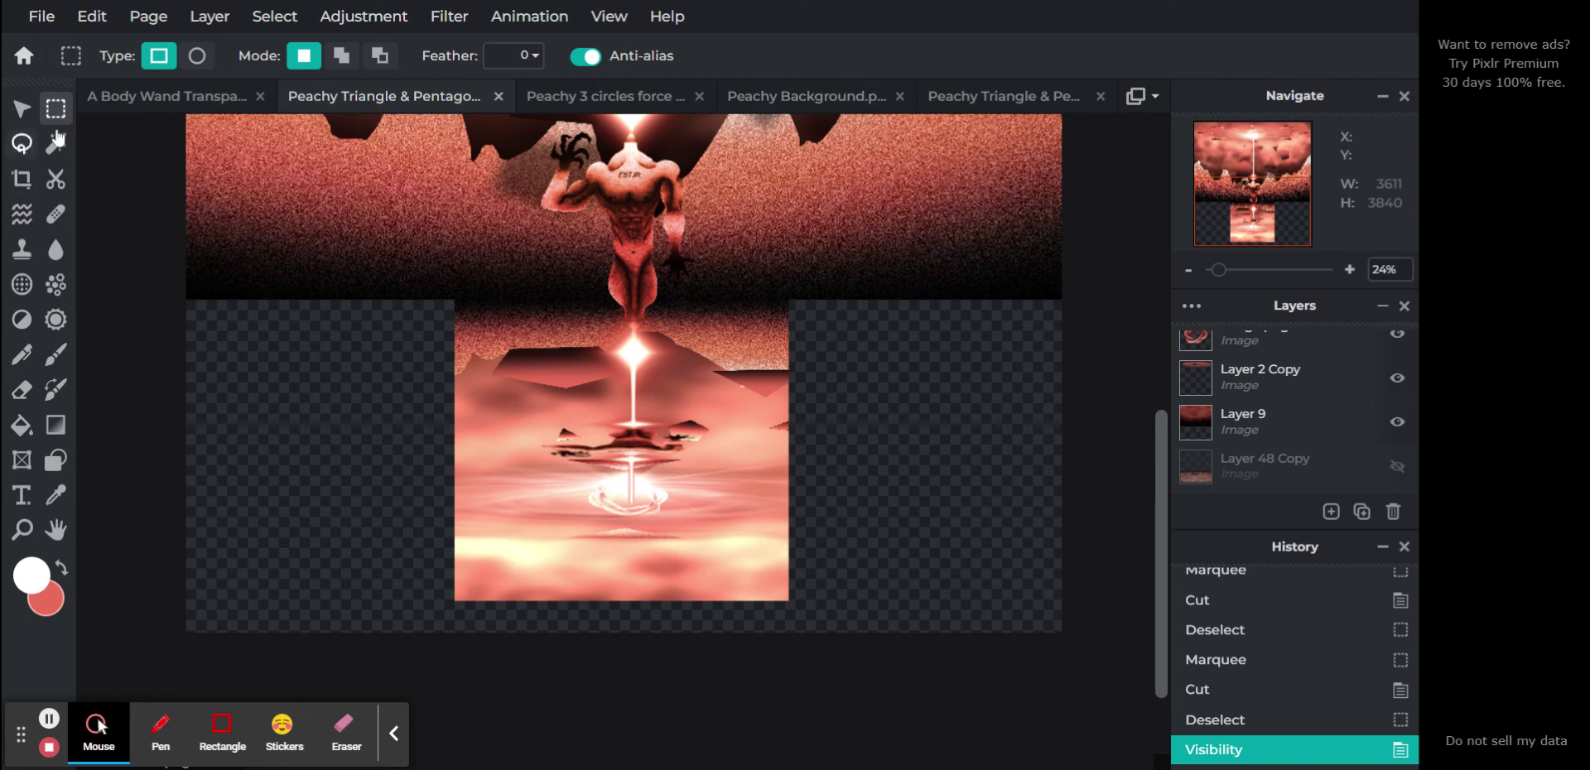
Try stretching the trimmed Layer 48 Copy upward to a height of 1661 px, and undo the resize
click(23, 216)
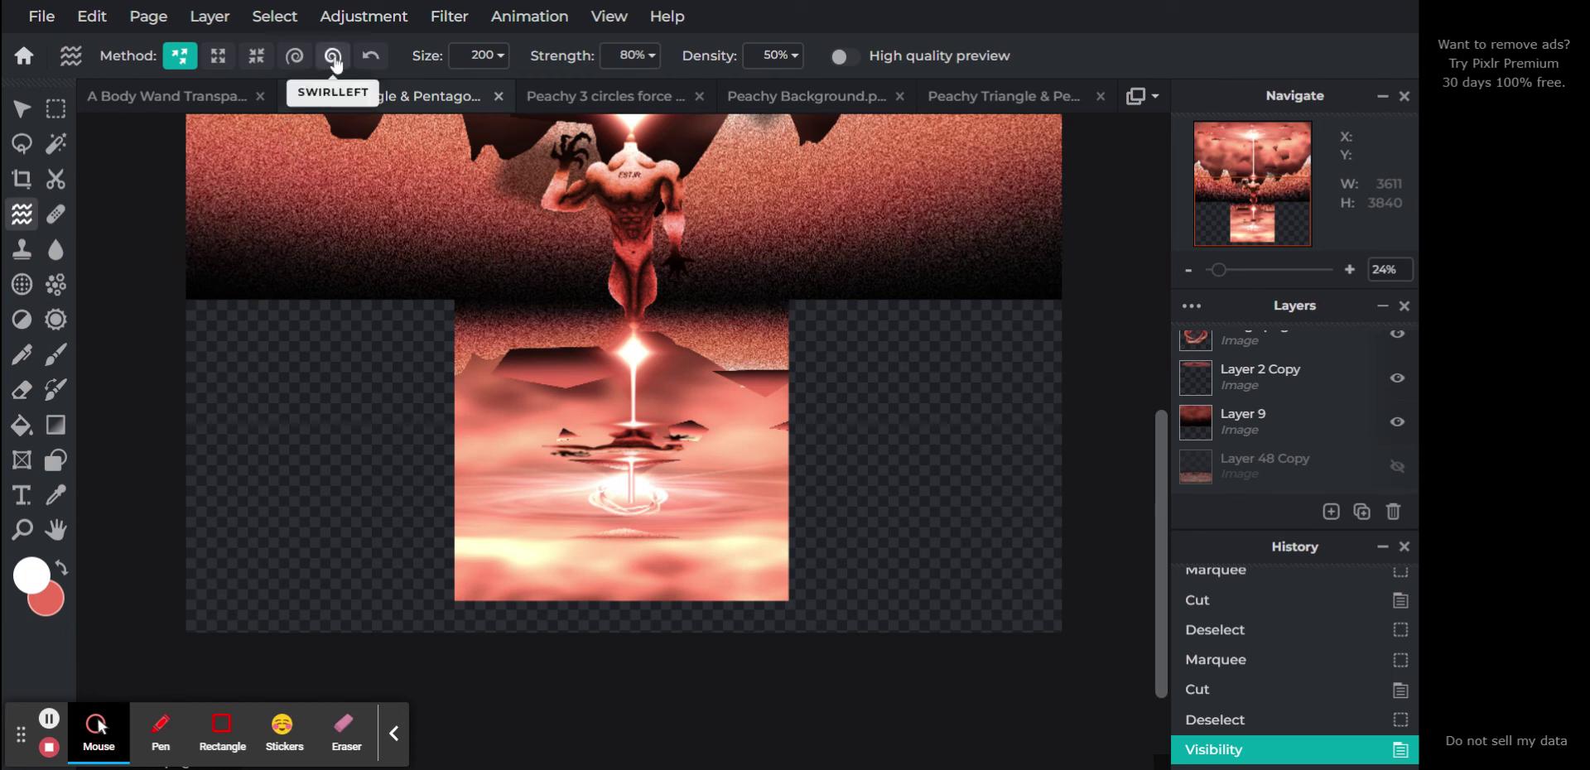
click(296, 58)
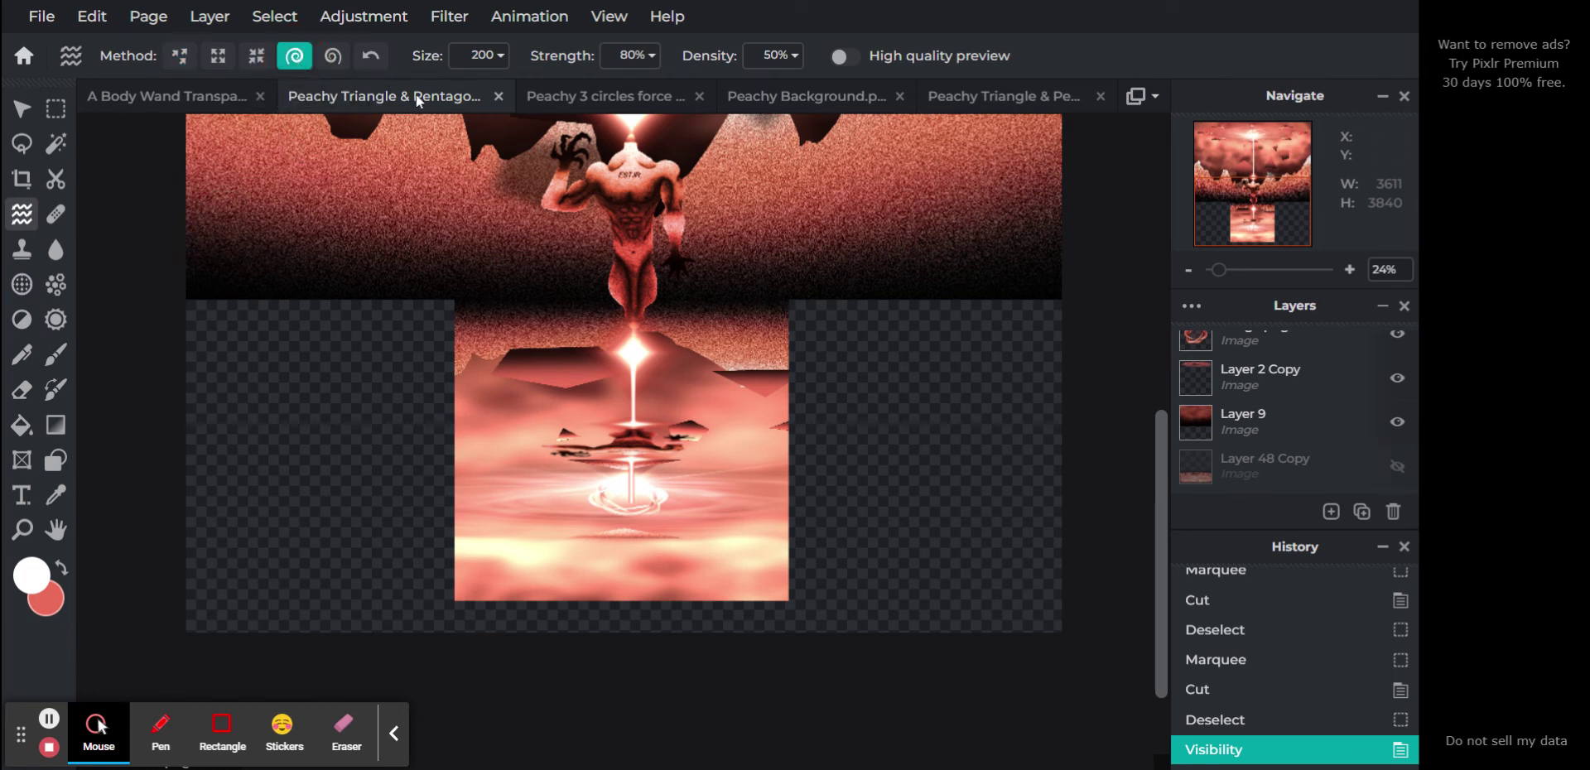
click(8, 112)
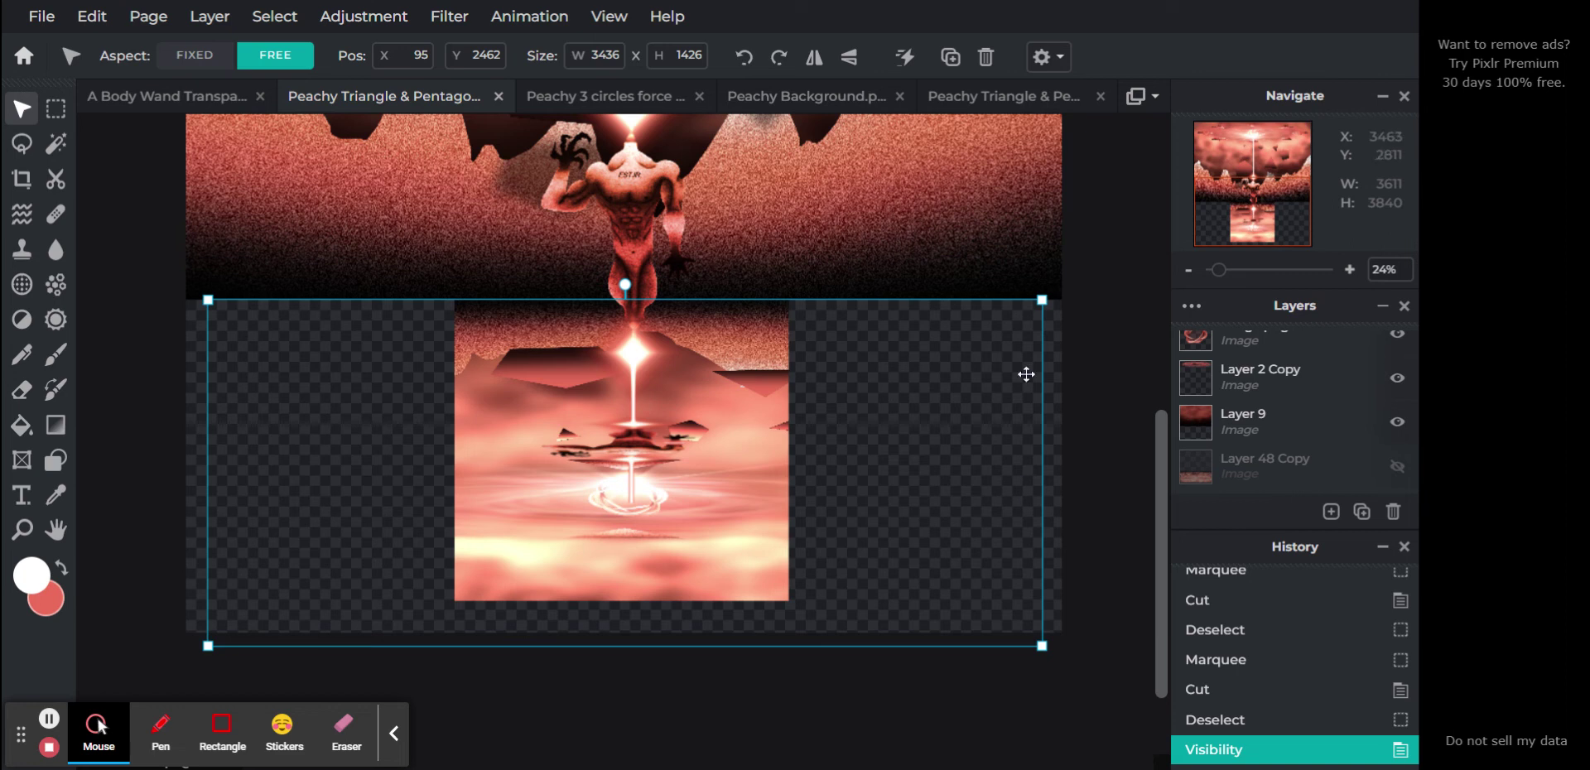
drag(1039, 302, 1038, 247)
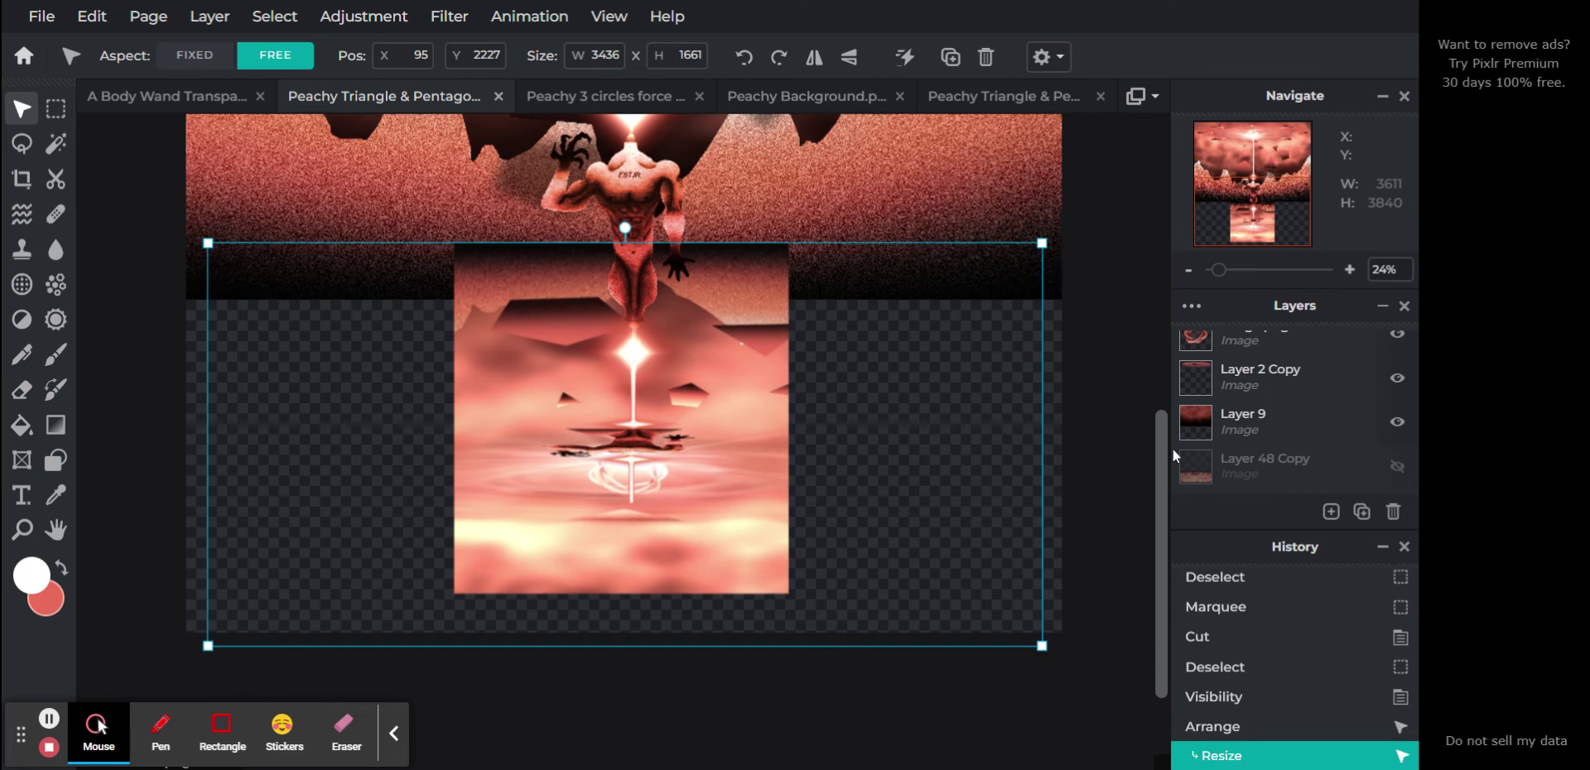
click(1264, 694)
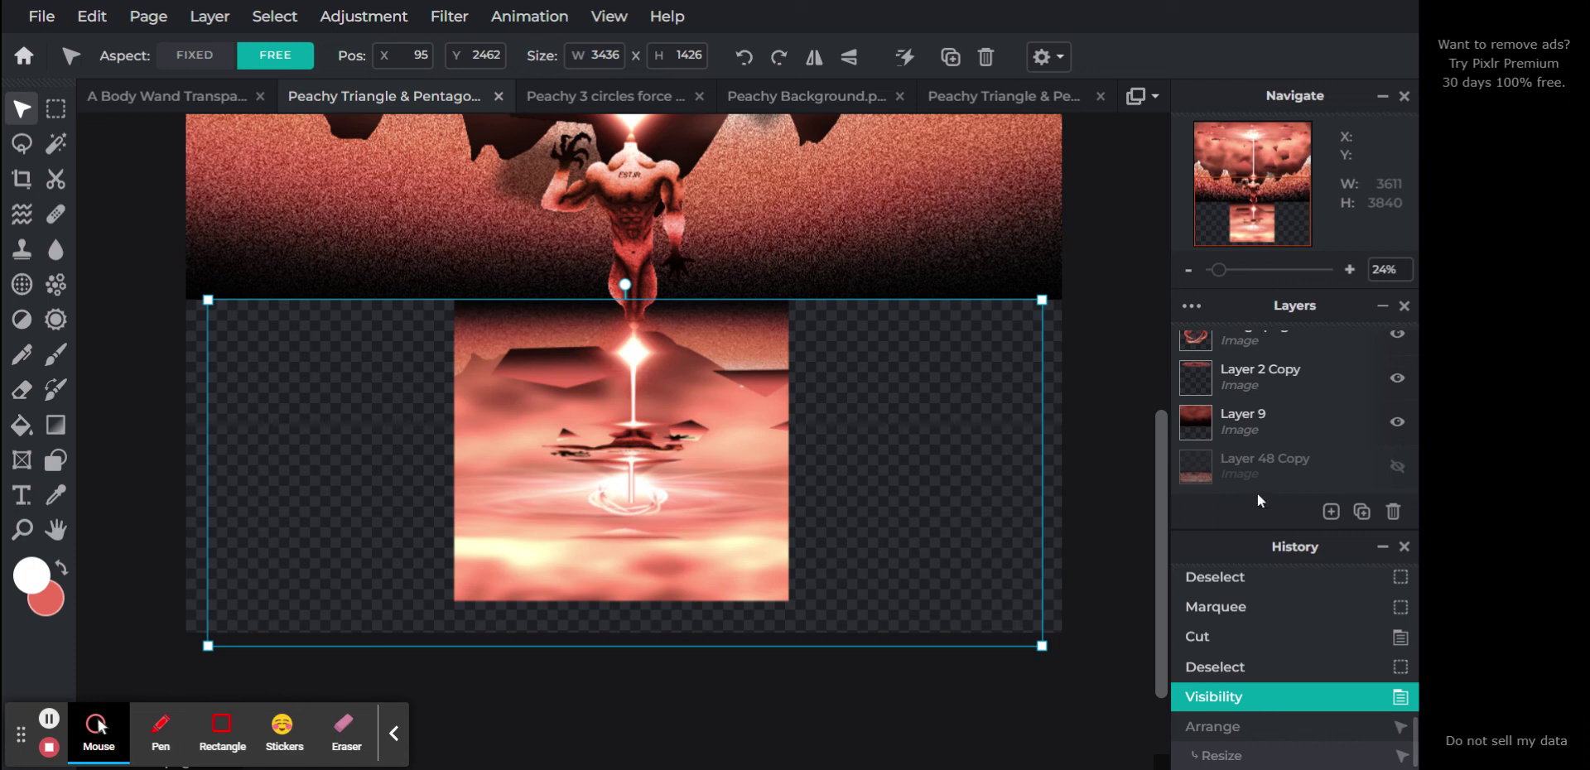
Merge the lower Layer 40 Copy down into the trimmed Layer 48 Copy
scroll(1288, 430, up, 5)
scroll(1289, 434, down, 3)
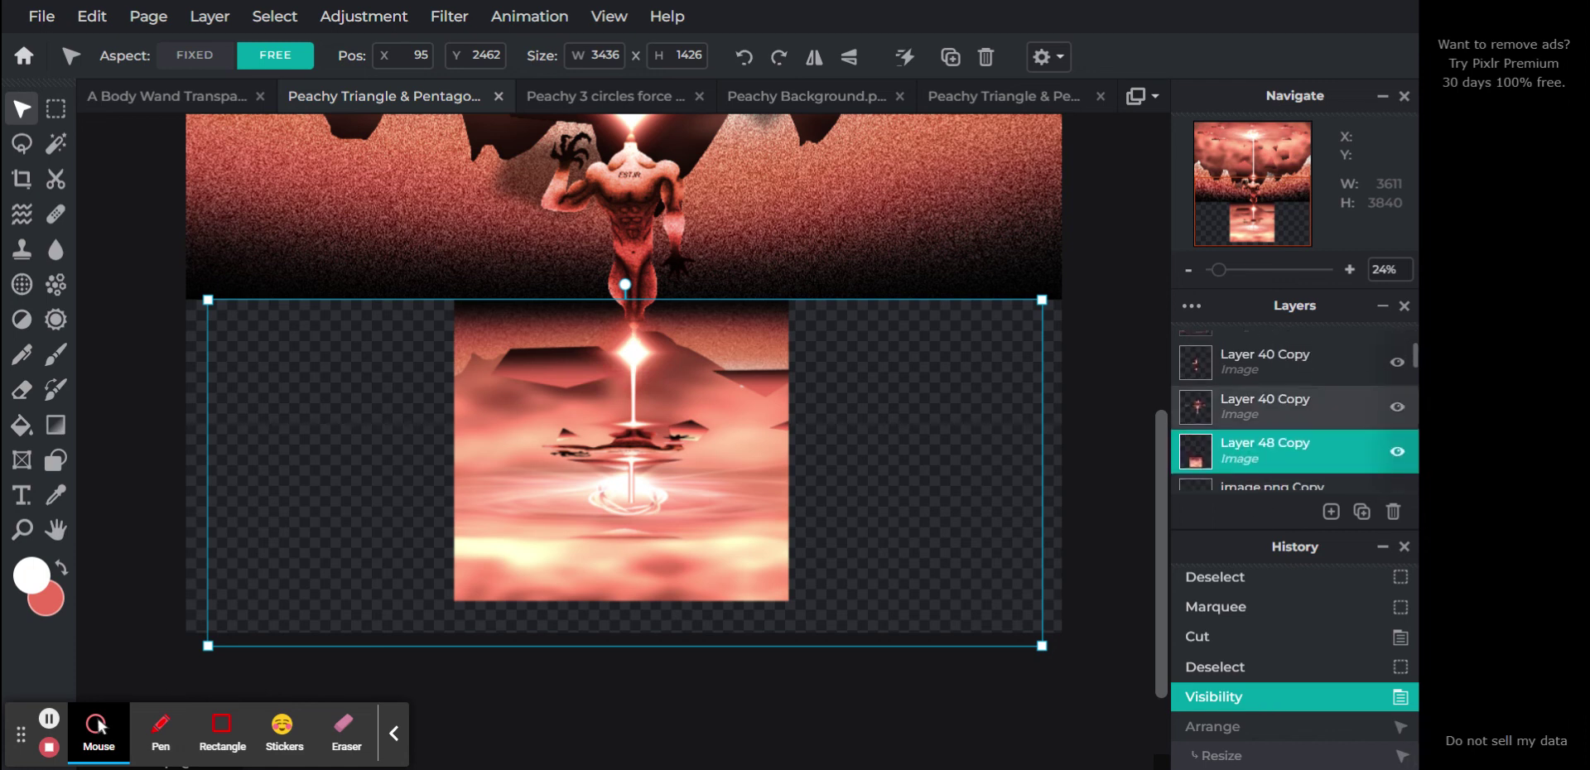
click(1289, 408)
click(1289, 409)
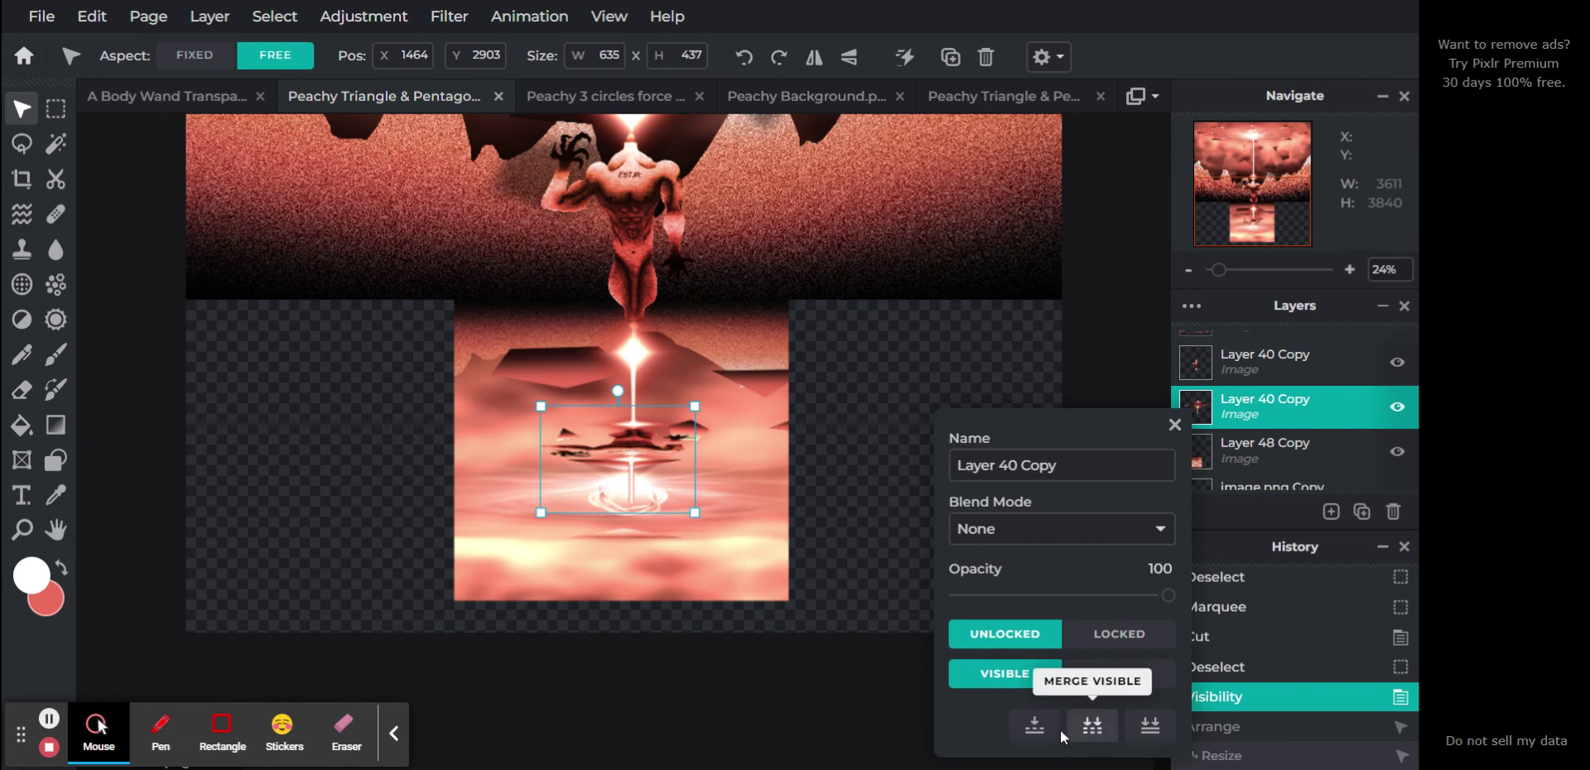
click(1035, 727)
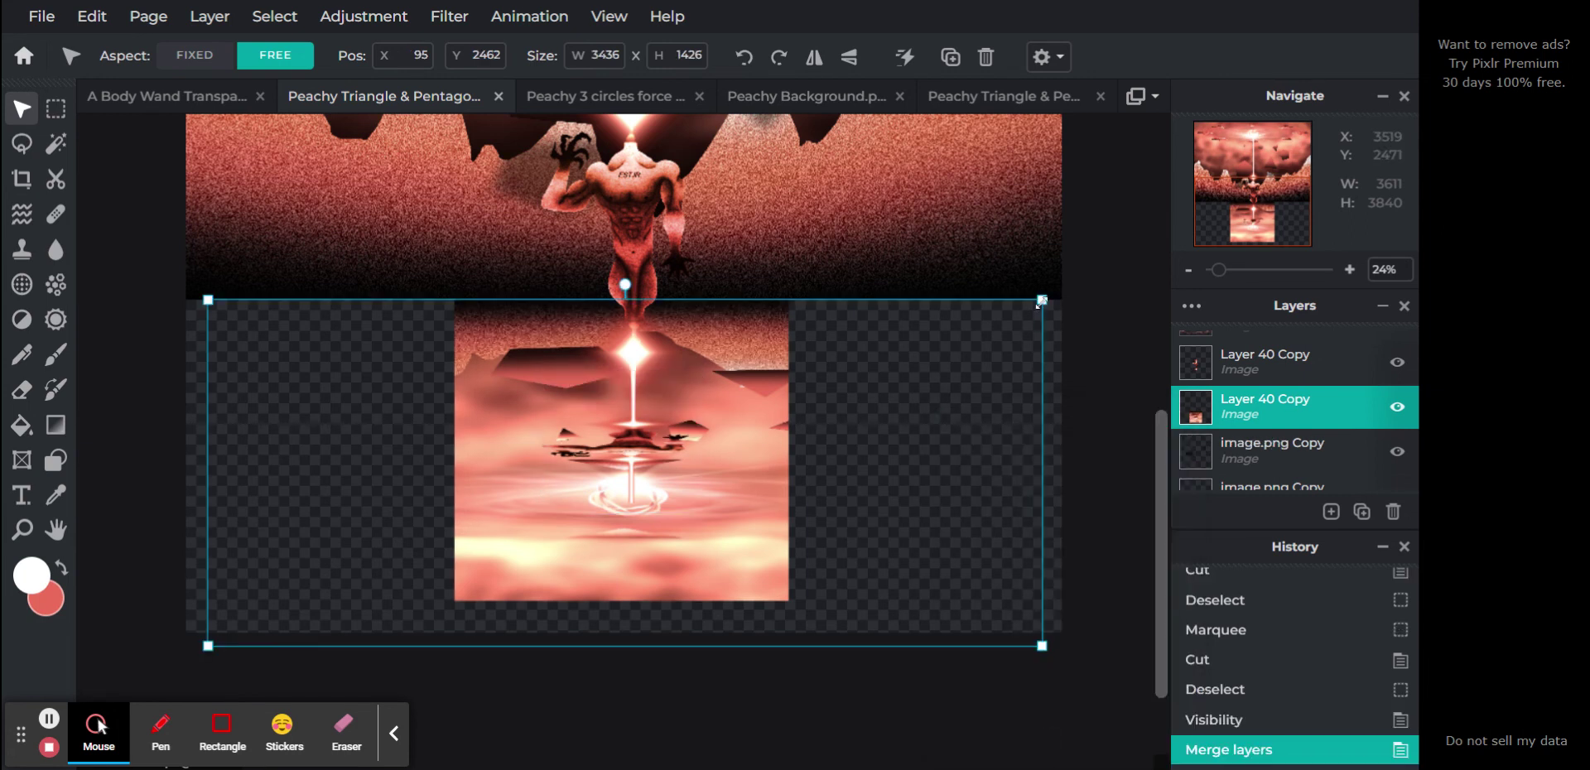
Stretch the merged layer upward to a height of 1836 px, hide the Layer 40 Copy above it and reselect the merged layer
drag(1042, 300, 1035, 206)
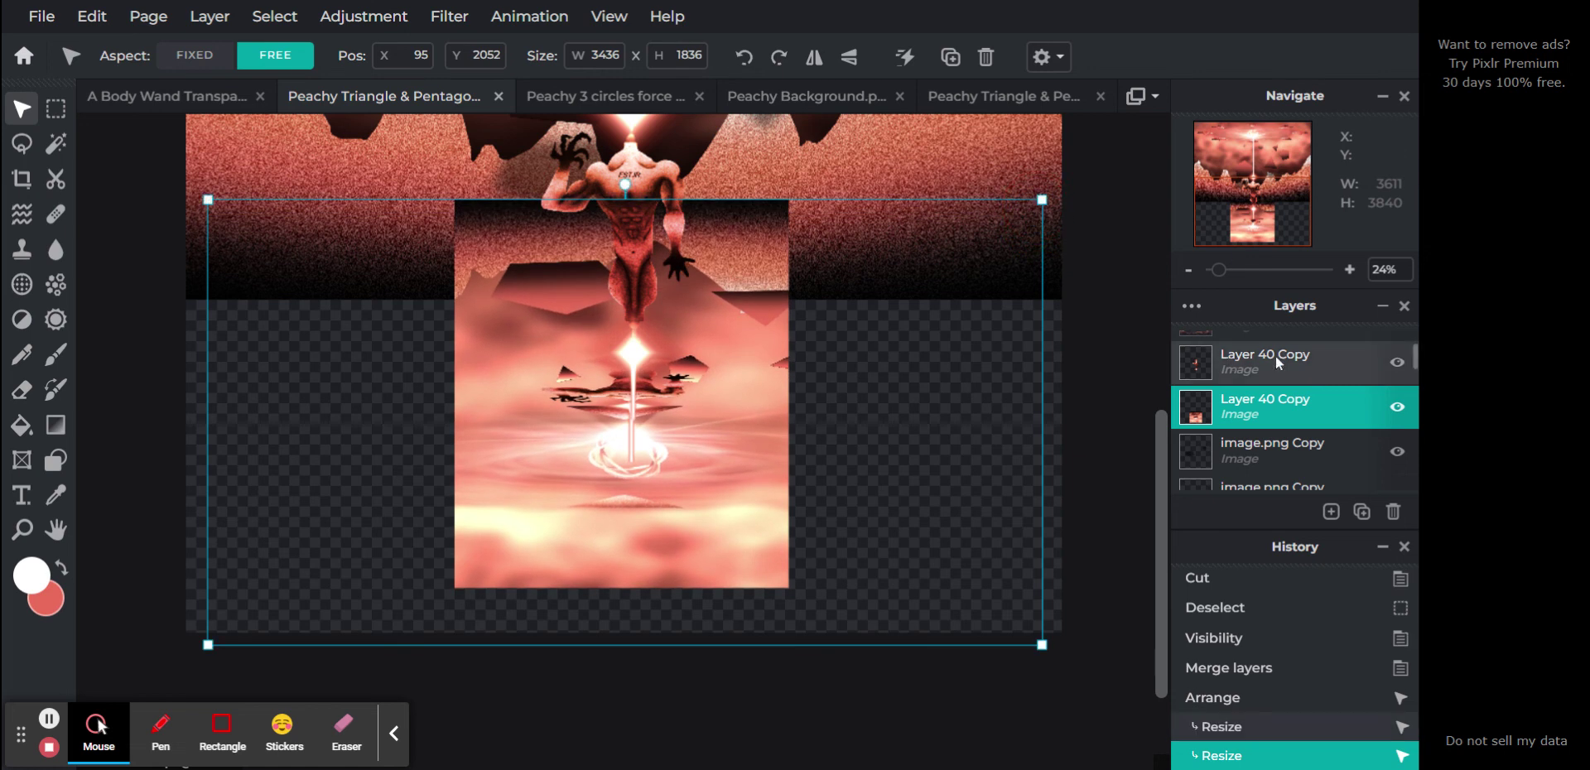
click(1396, 364)
click(1103, 395)
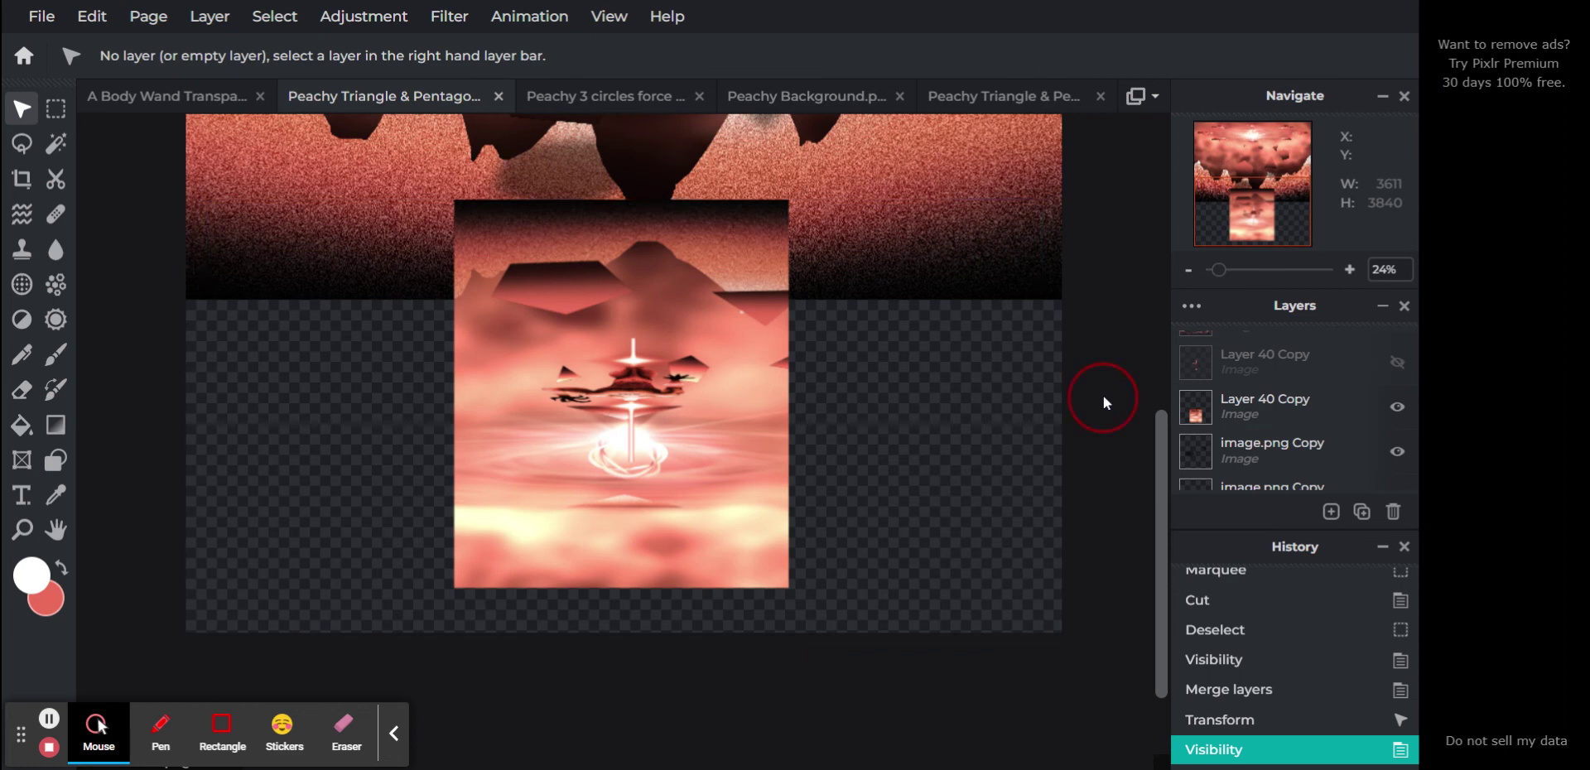
click(670, 436)
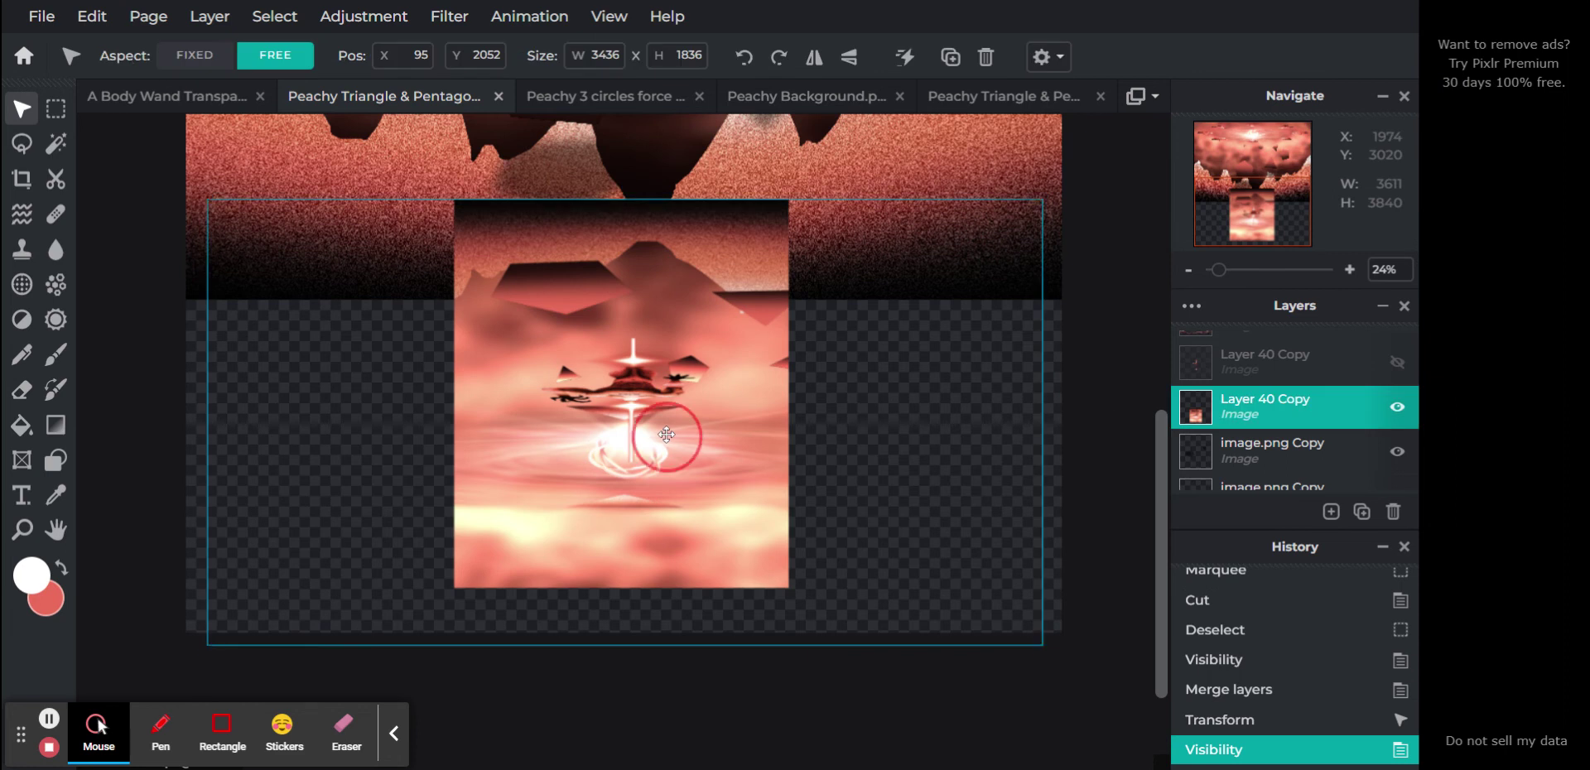
Activate the Liquify tool with the Swirl Left method
click(20, 214)
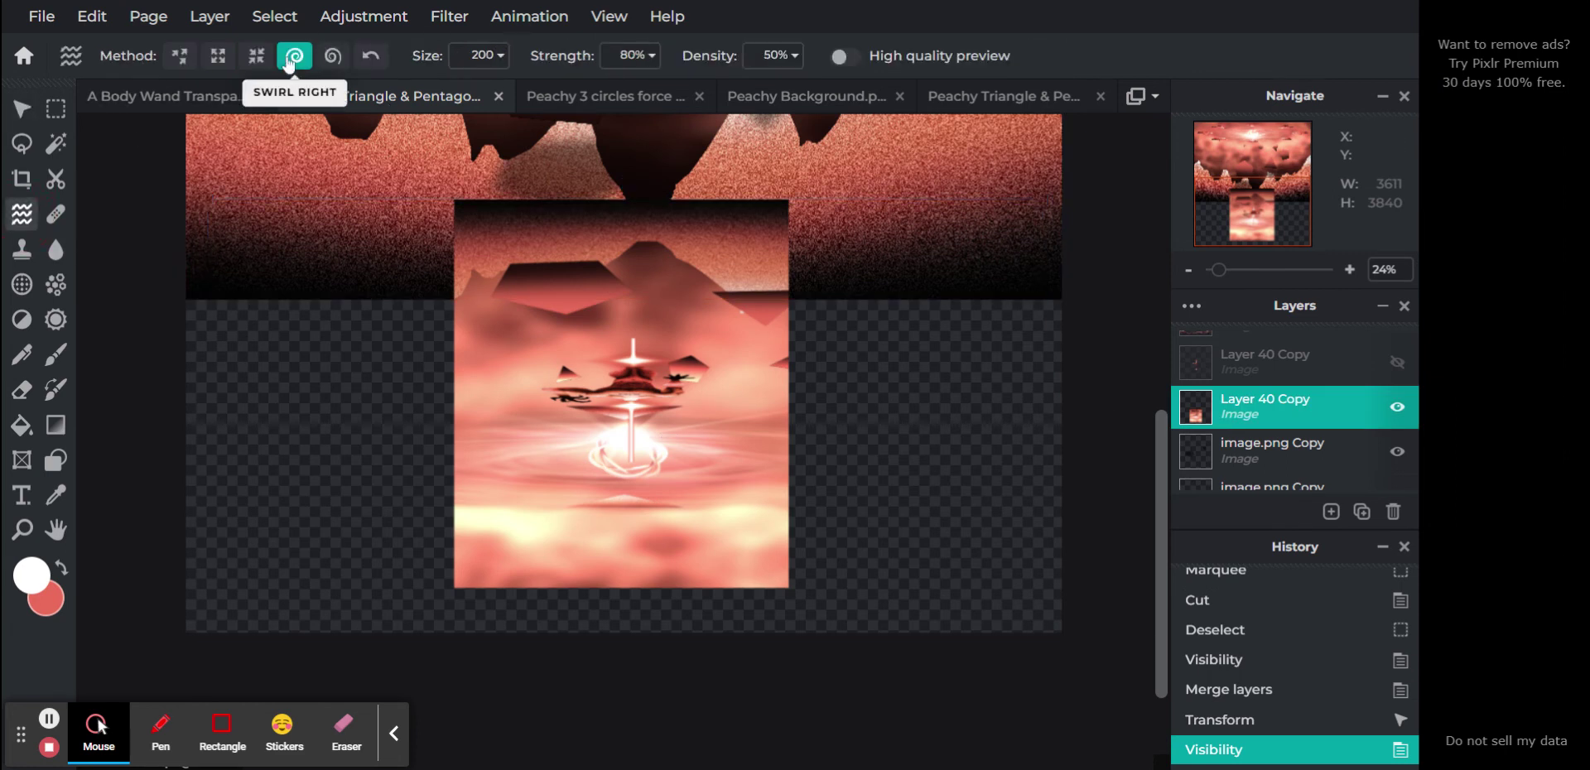
click(333, 55)
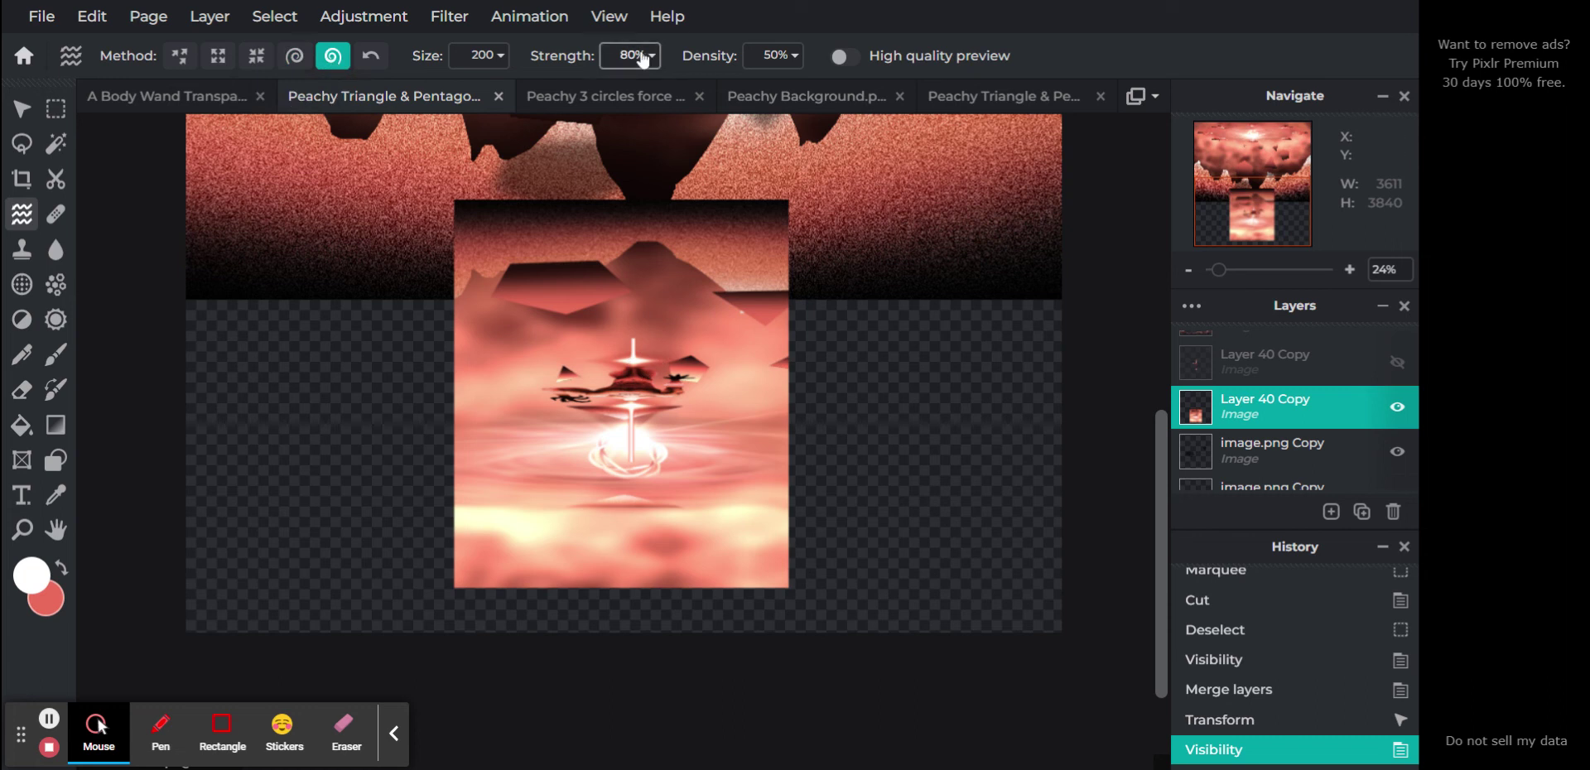
Try a swirl with brush size 500 on the star glow above the reflected figure, and undo it
drag(1223, 274, 1256, 273)
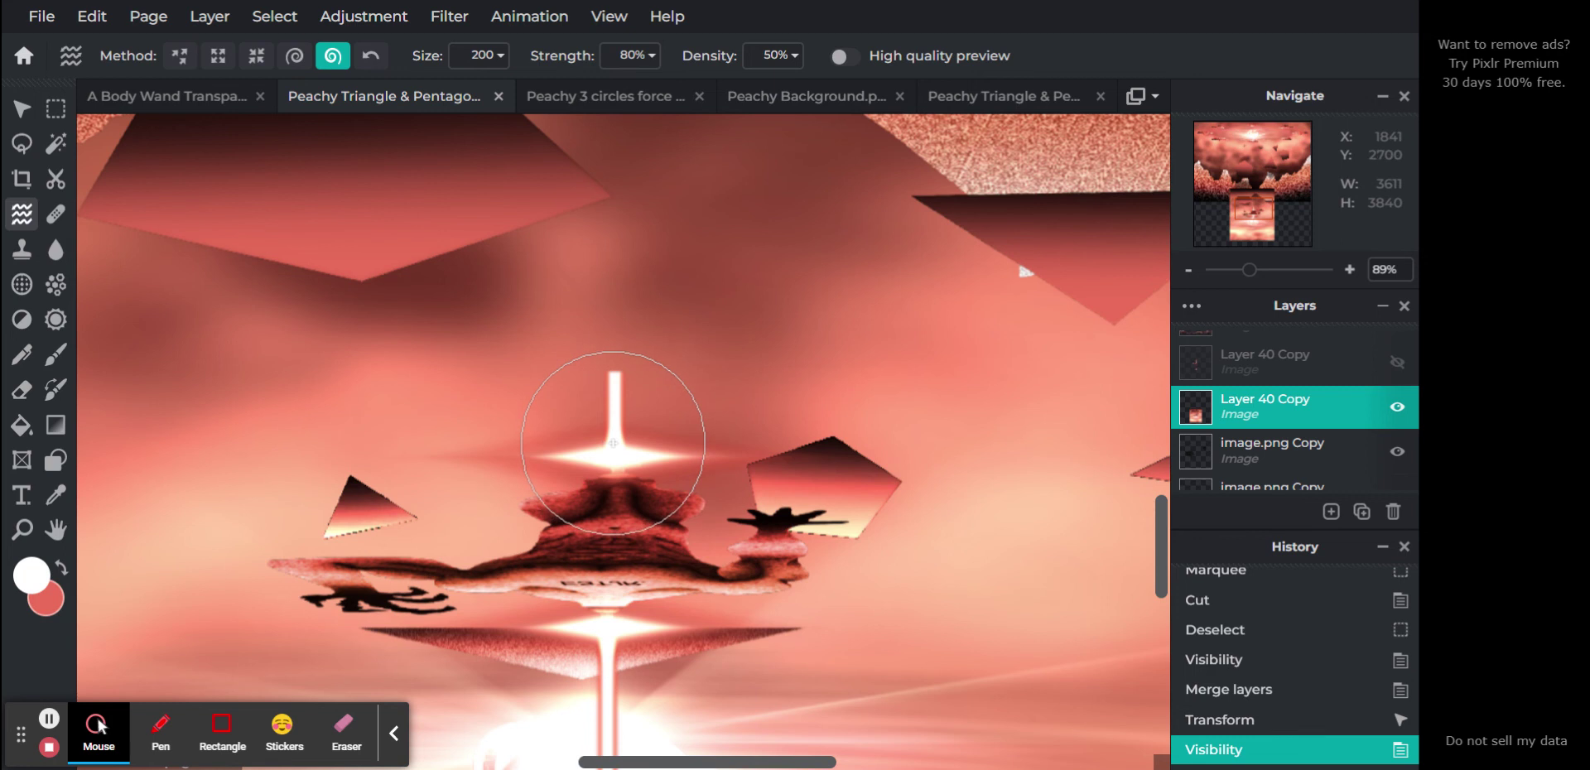
click(483, 56)
drag(436, 92, 571, 93)
click(779, 25)
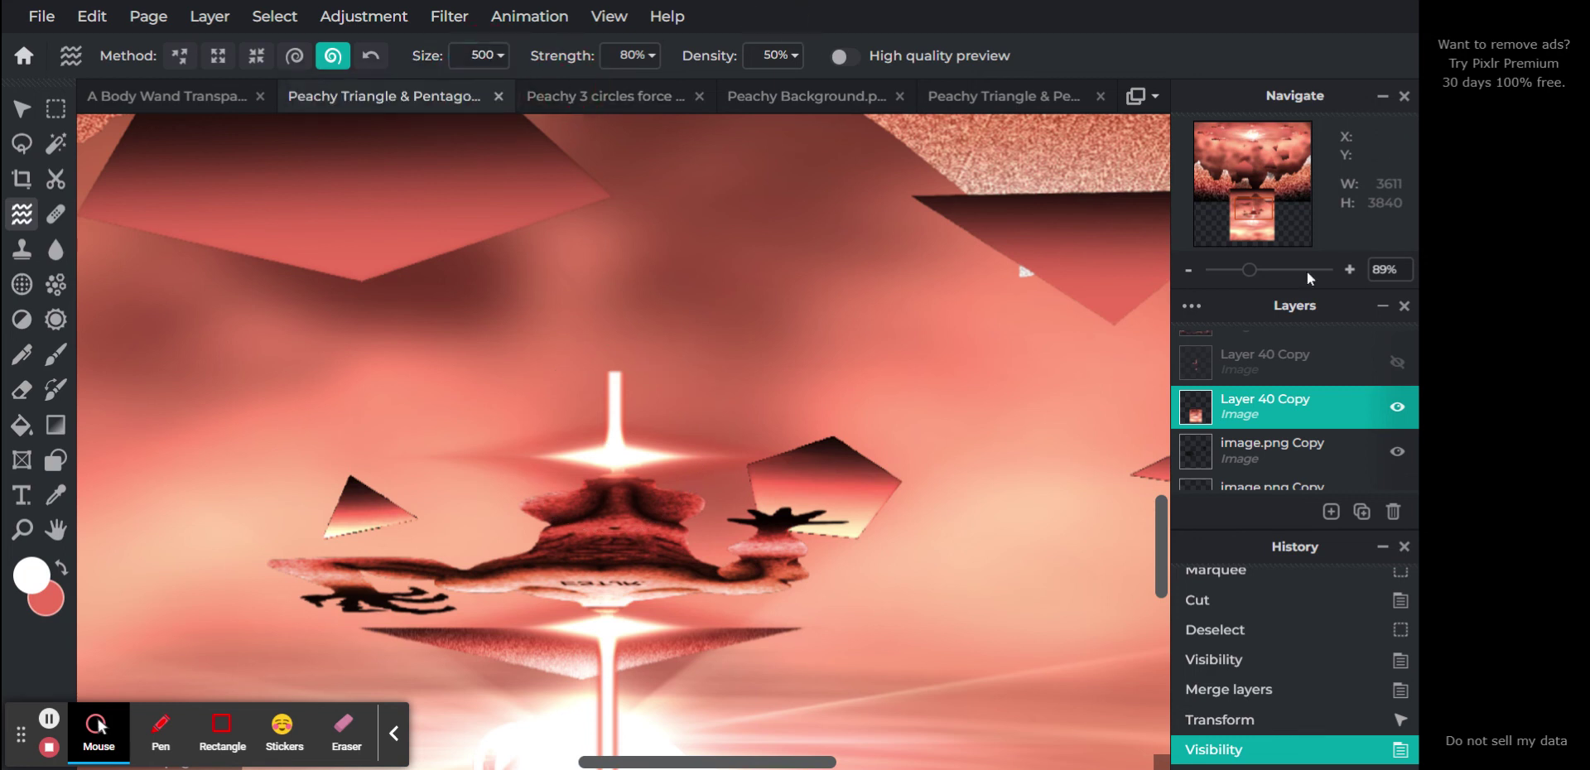
drag(1259, 276, 1231, 286)
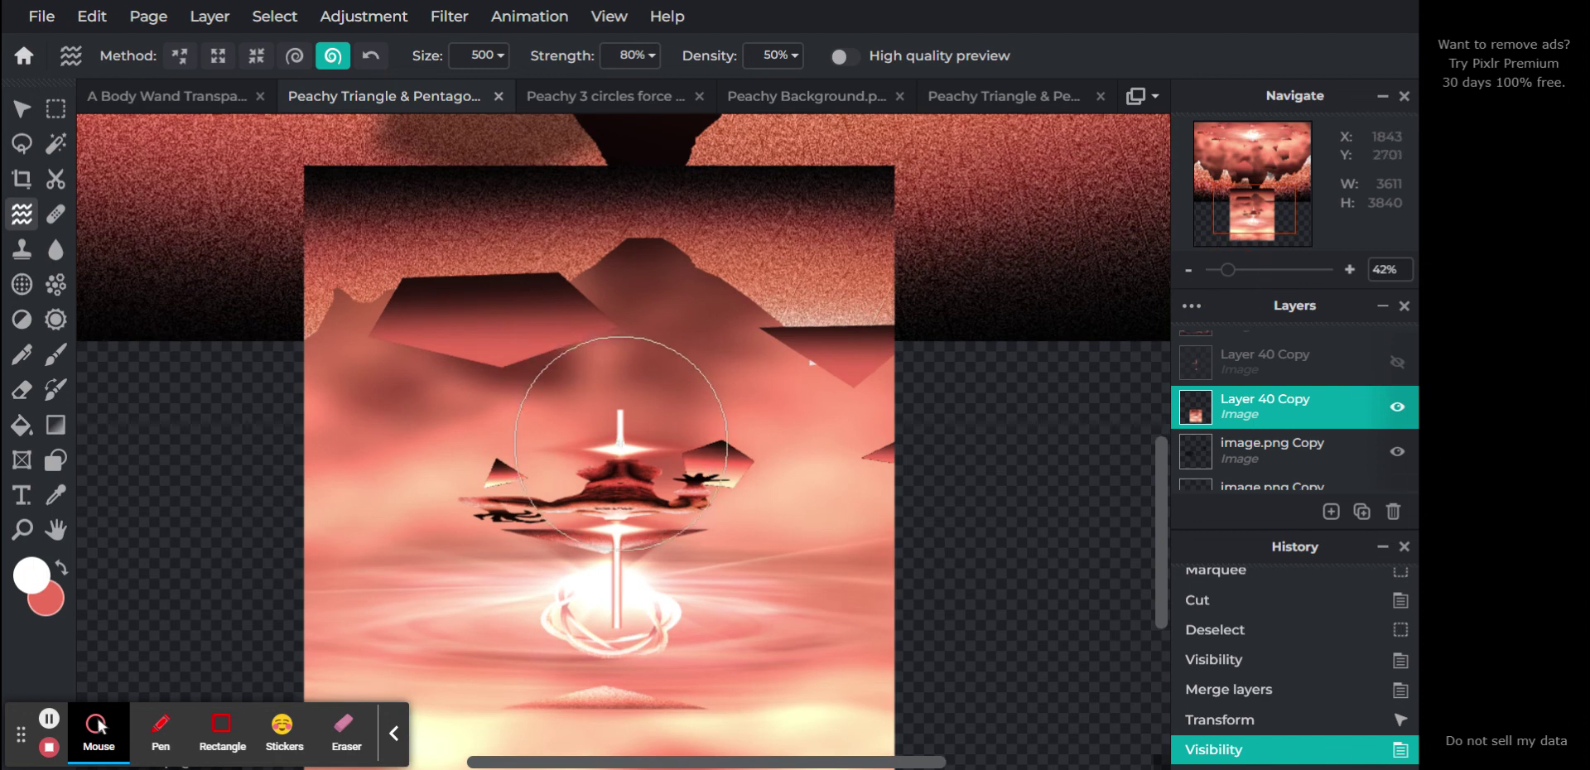
drag(620, 446, 620, 446)
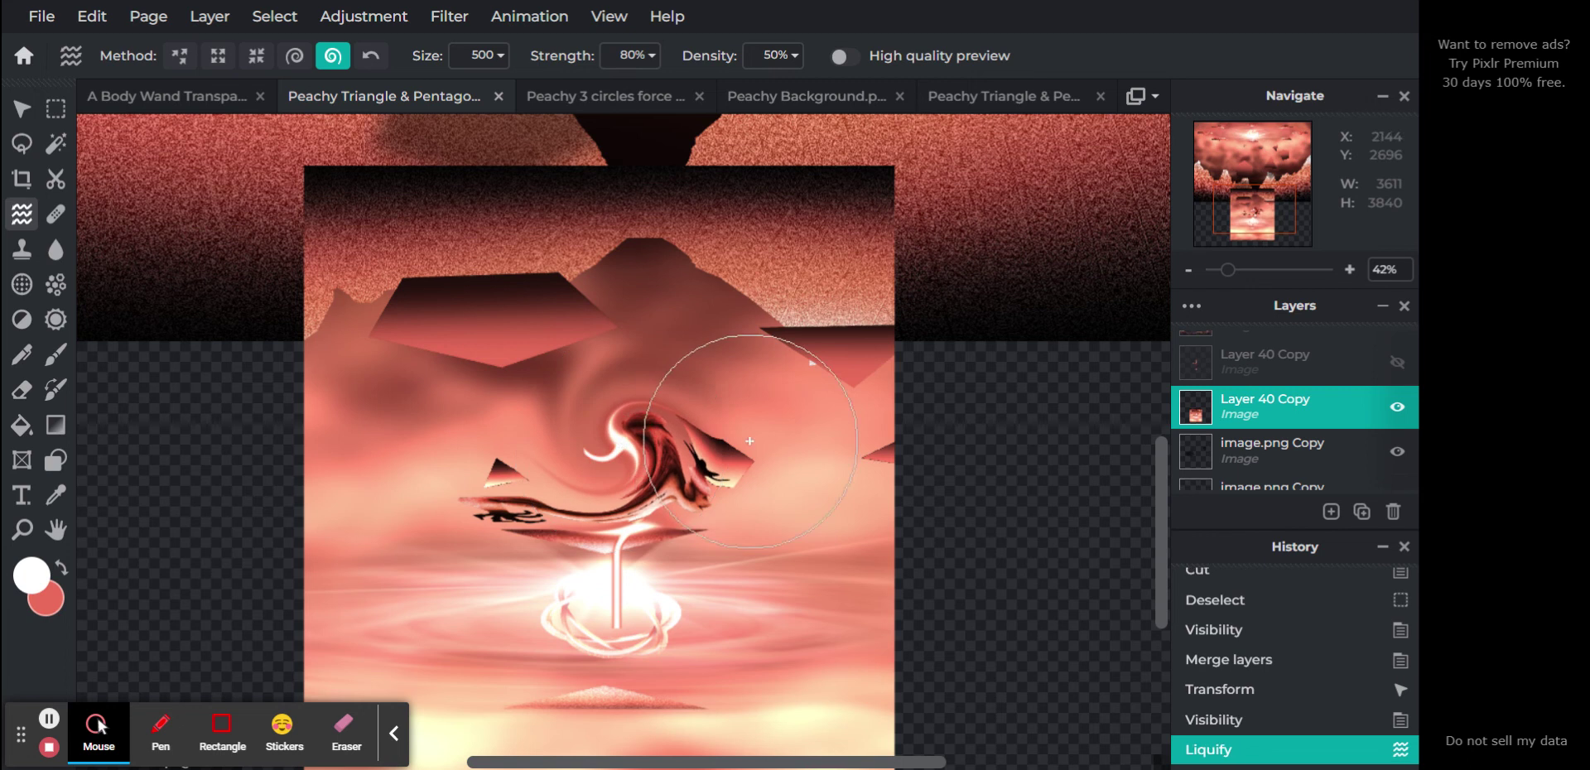
click(1267, 718)
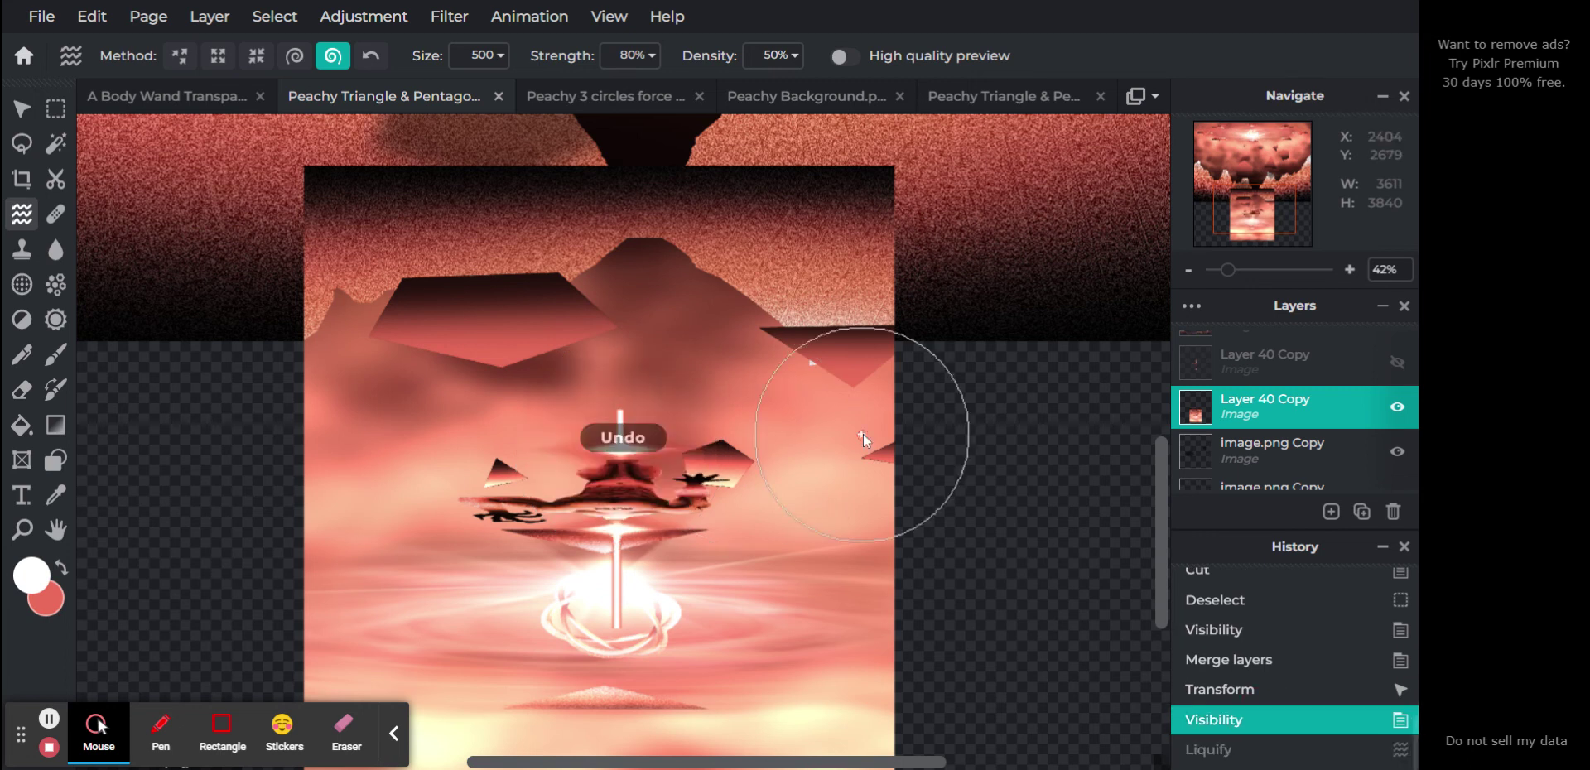
Set the Liquify brush size to 314
click(475, 52)
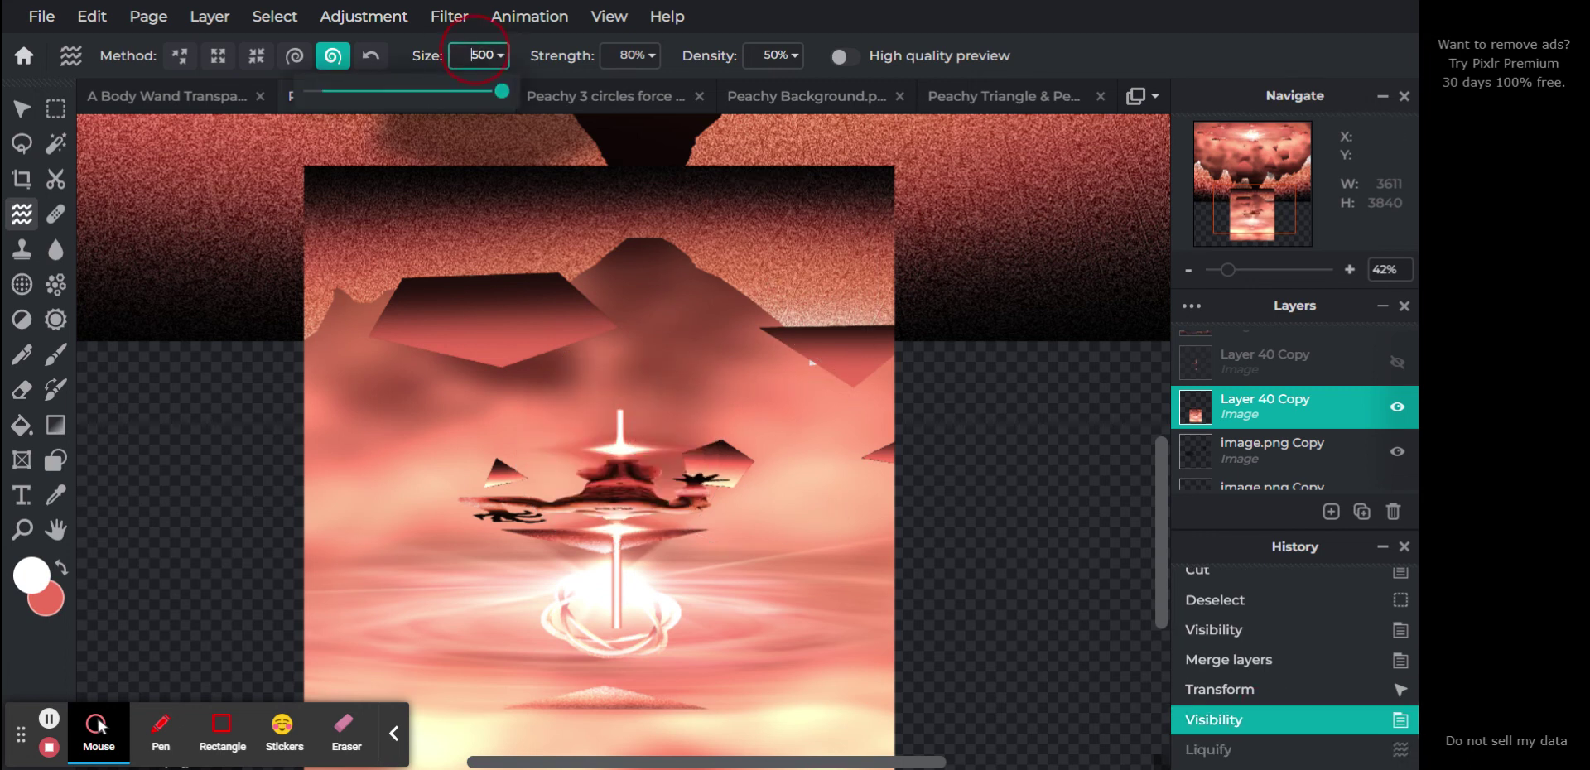
click(431, 96)
click(783, 19)
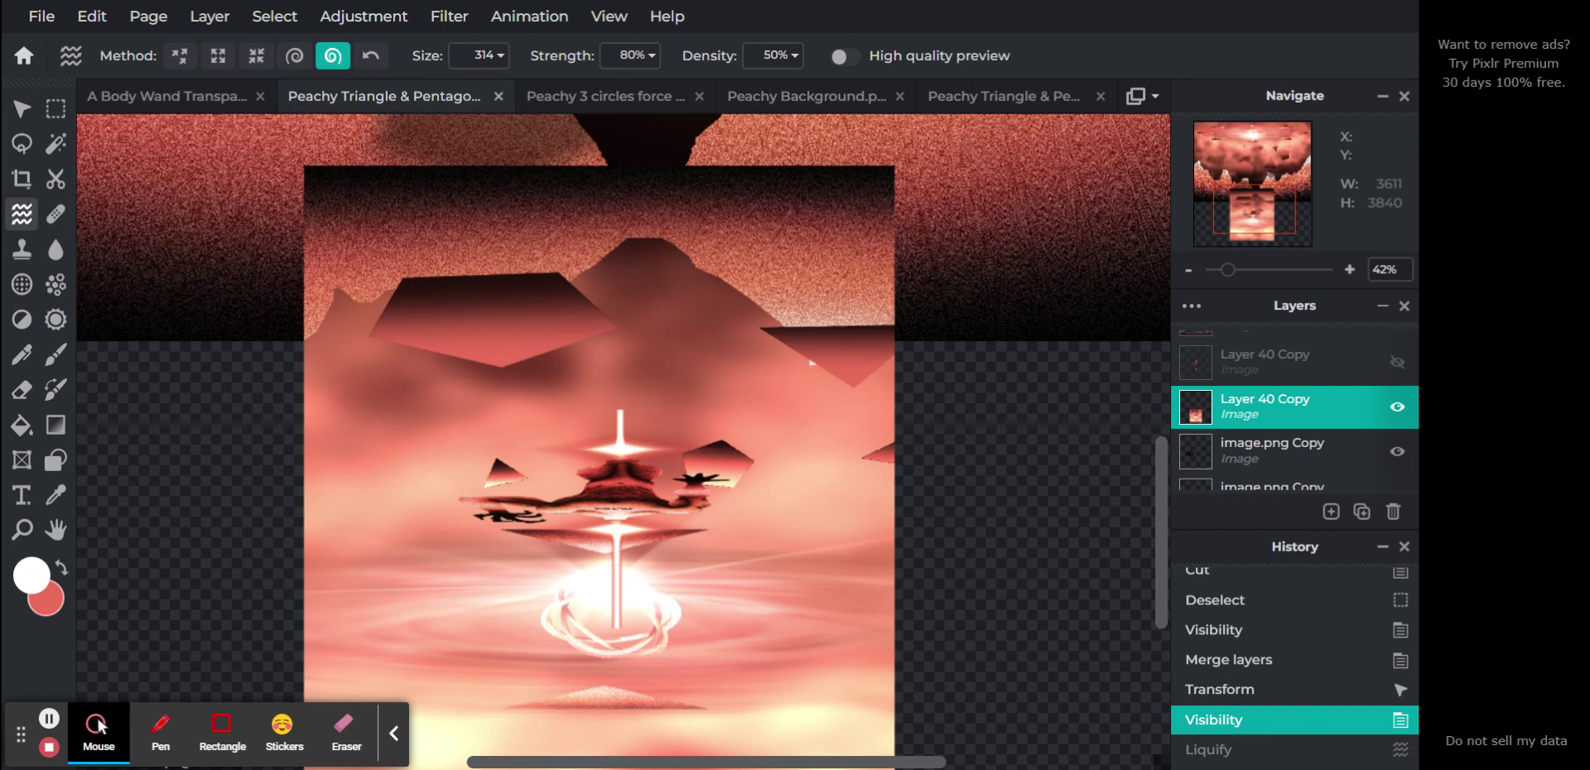
Set the Liquify strength to 98% and size to 200, and swirl the star glow above the reflected figure
click(635, 56)
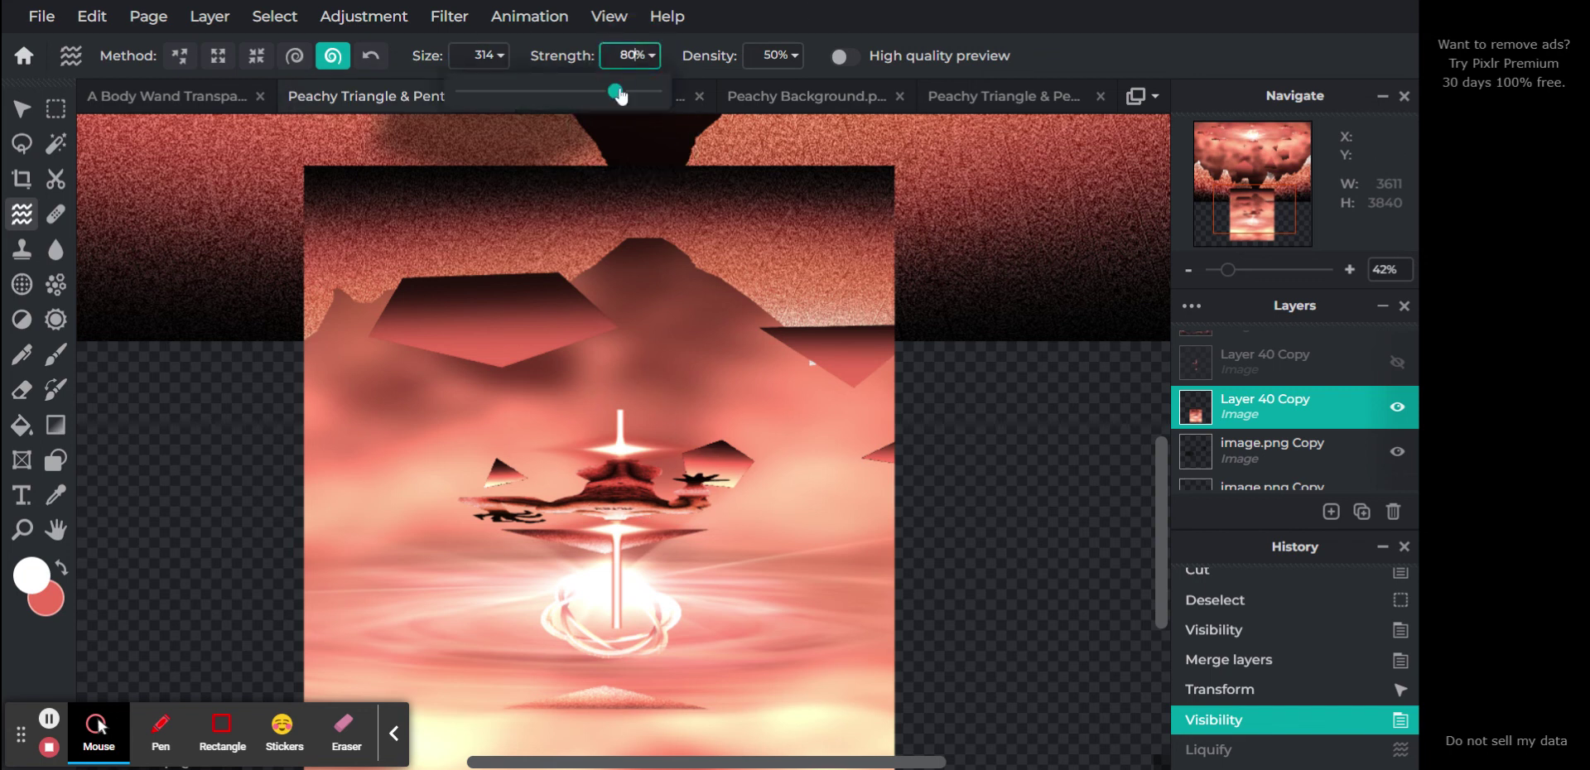
drag(642, 97, 654, 98)
click(771, 12)
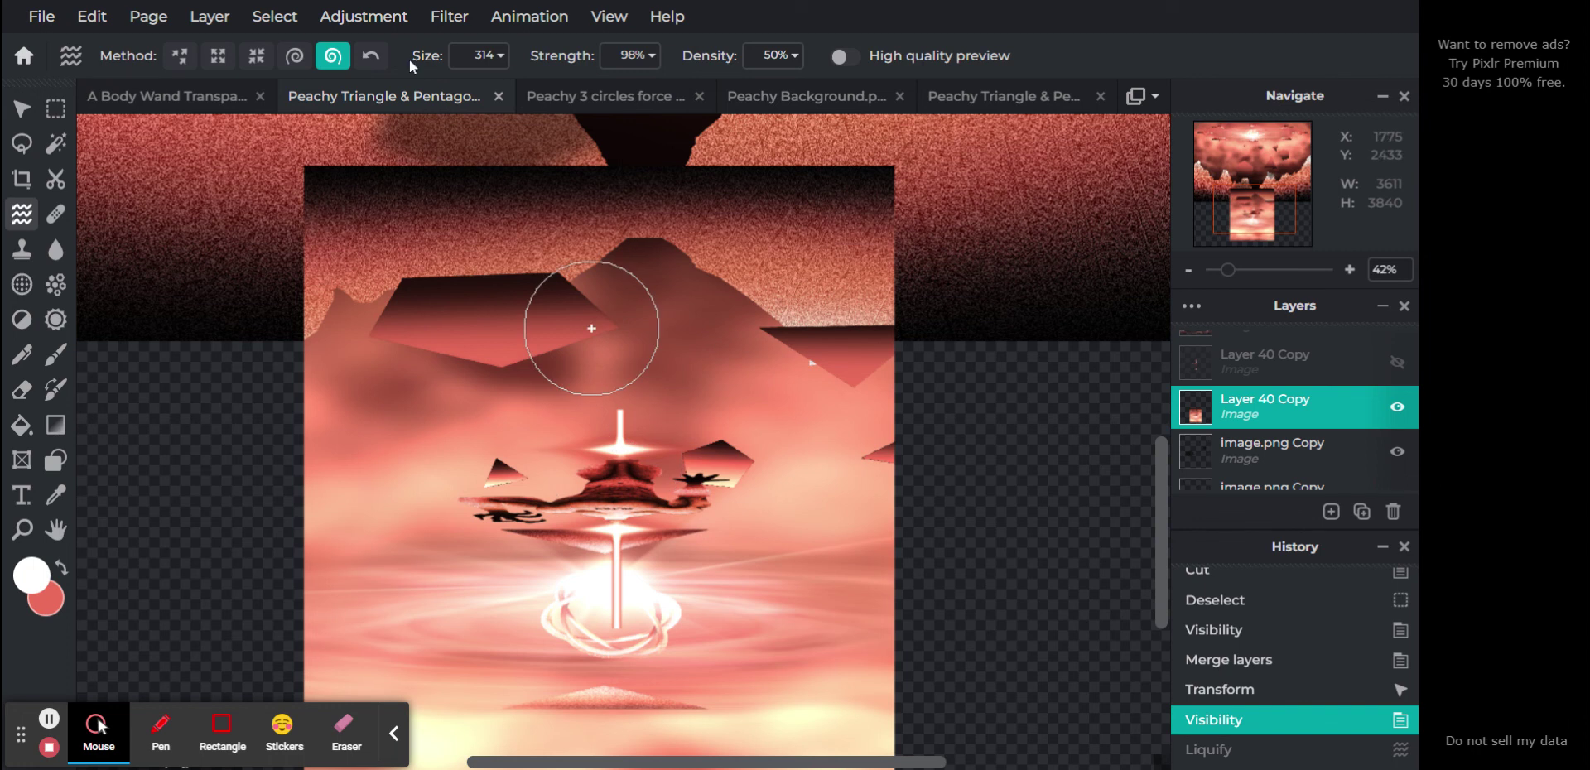
click(476, 58)
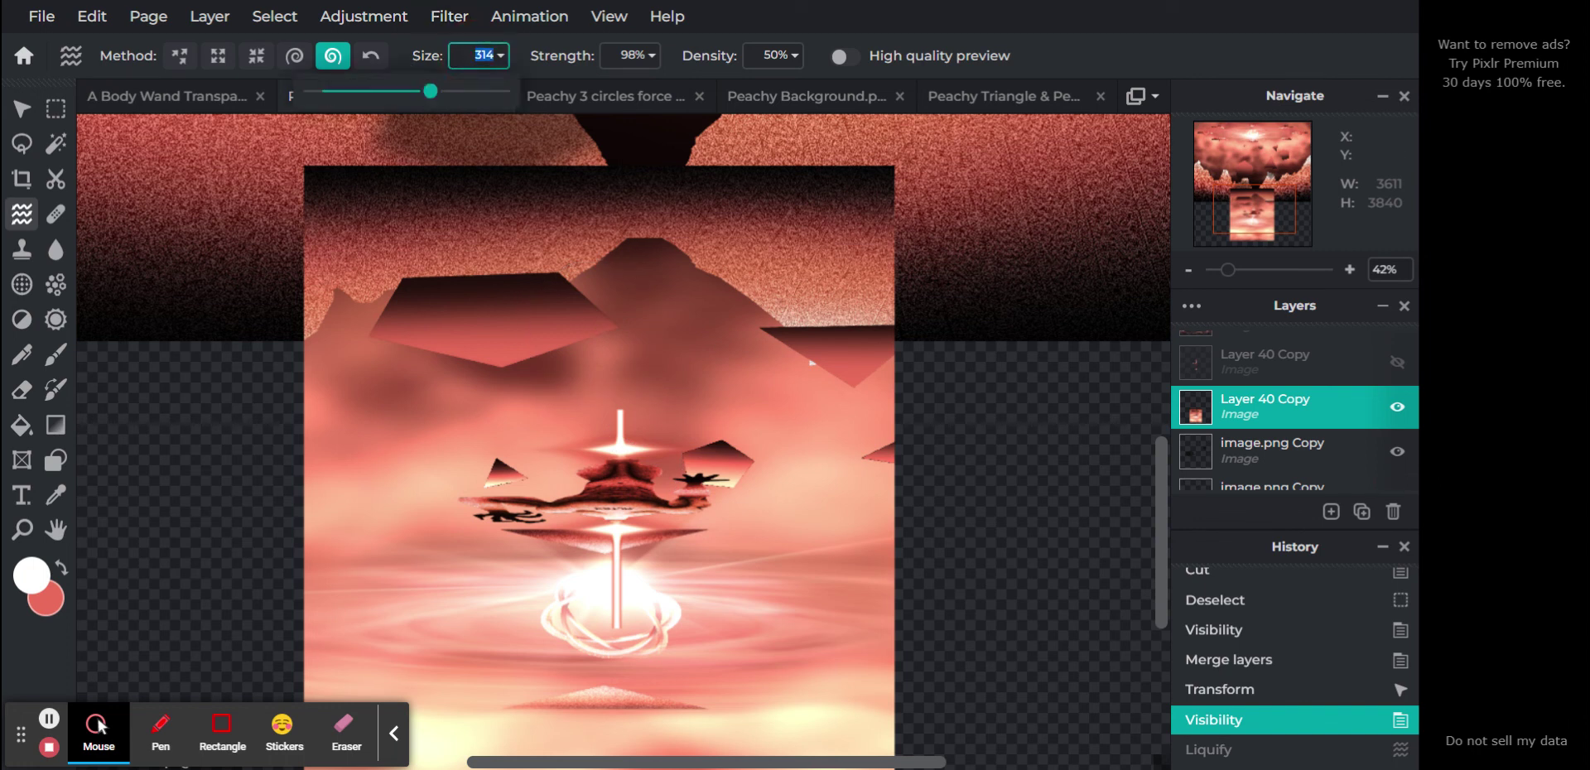
text(200)
key(Return)
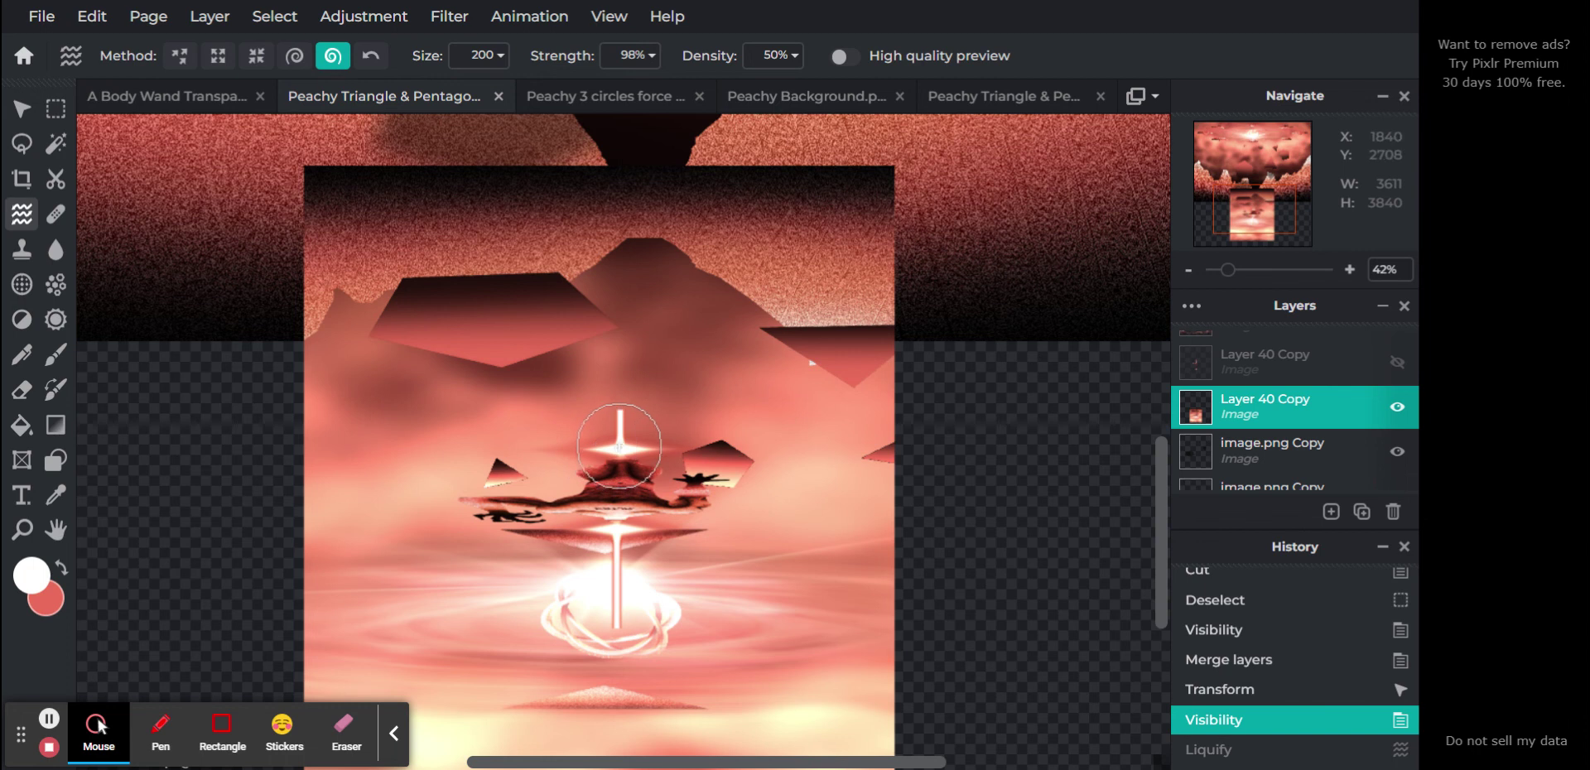
drag(620, 447, 619, 448)
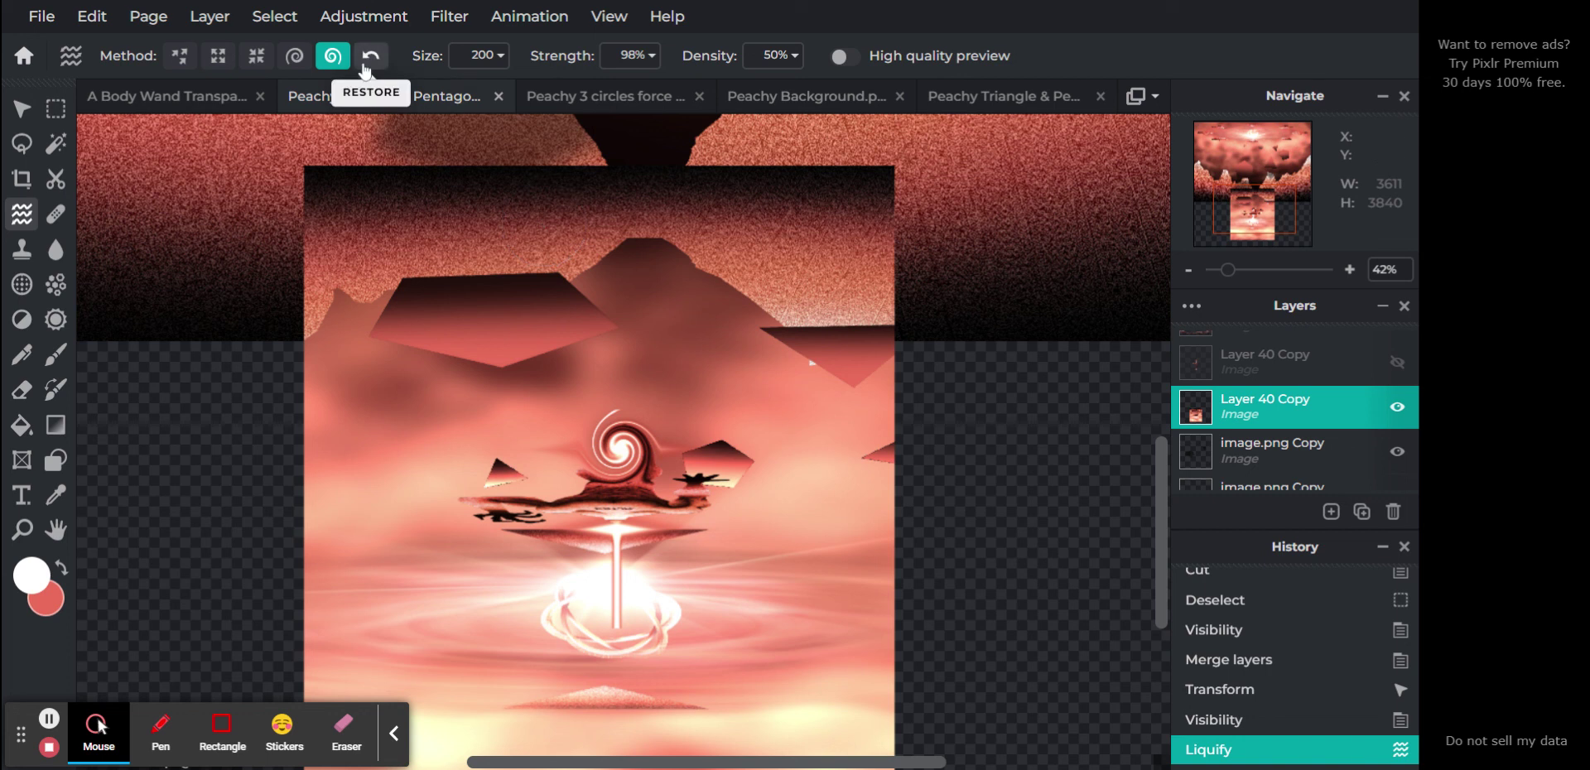
Swirl the star glow in the opposite direction with Liquify, using brush size 500 and strength 70%
click(293, 56)
click(478, 60)
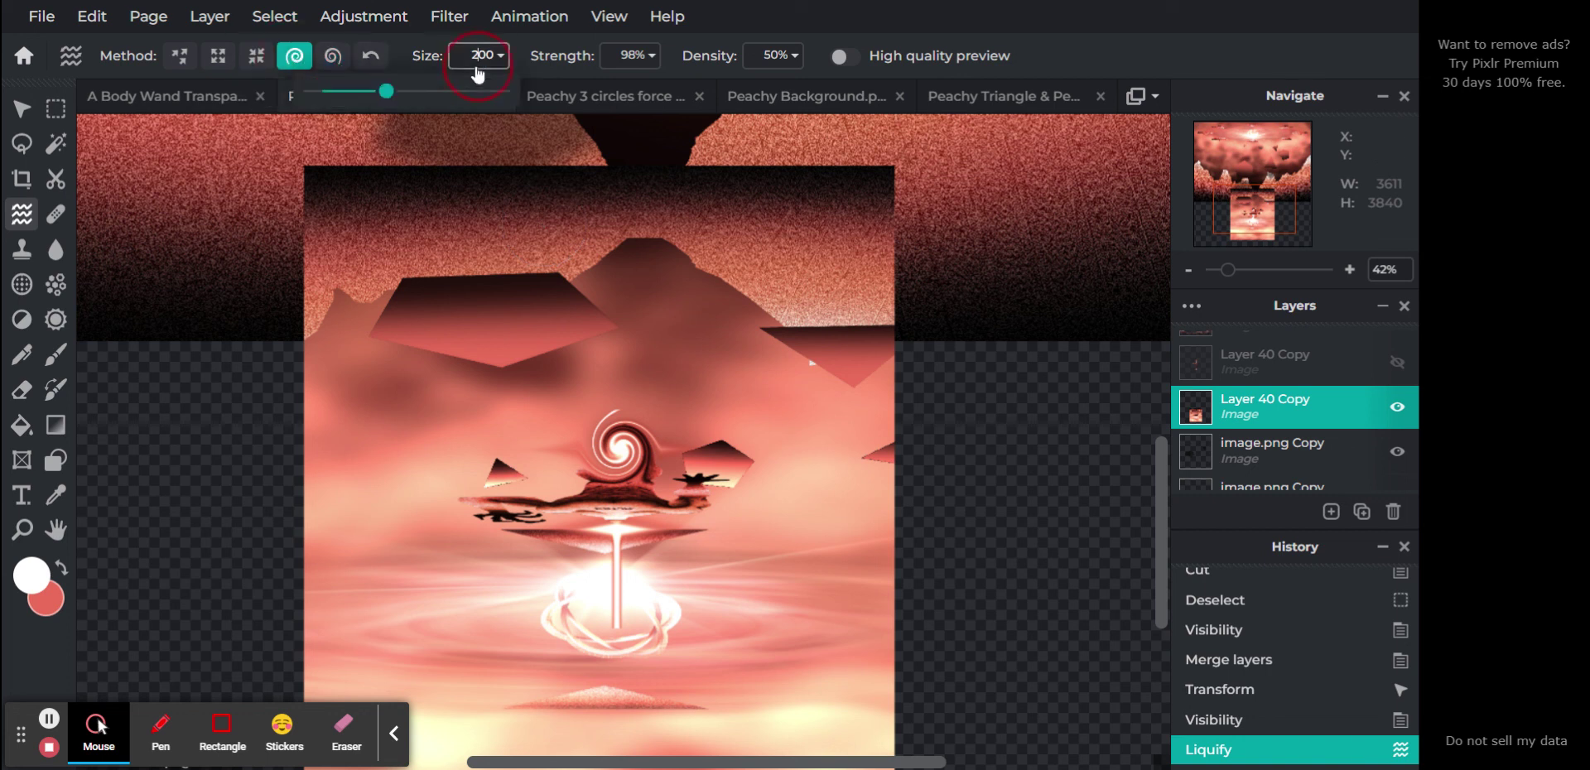
text(500)
key(Return)
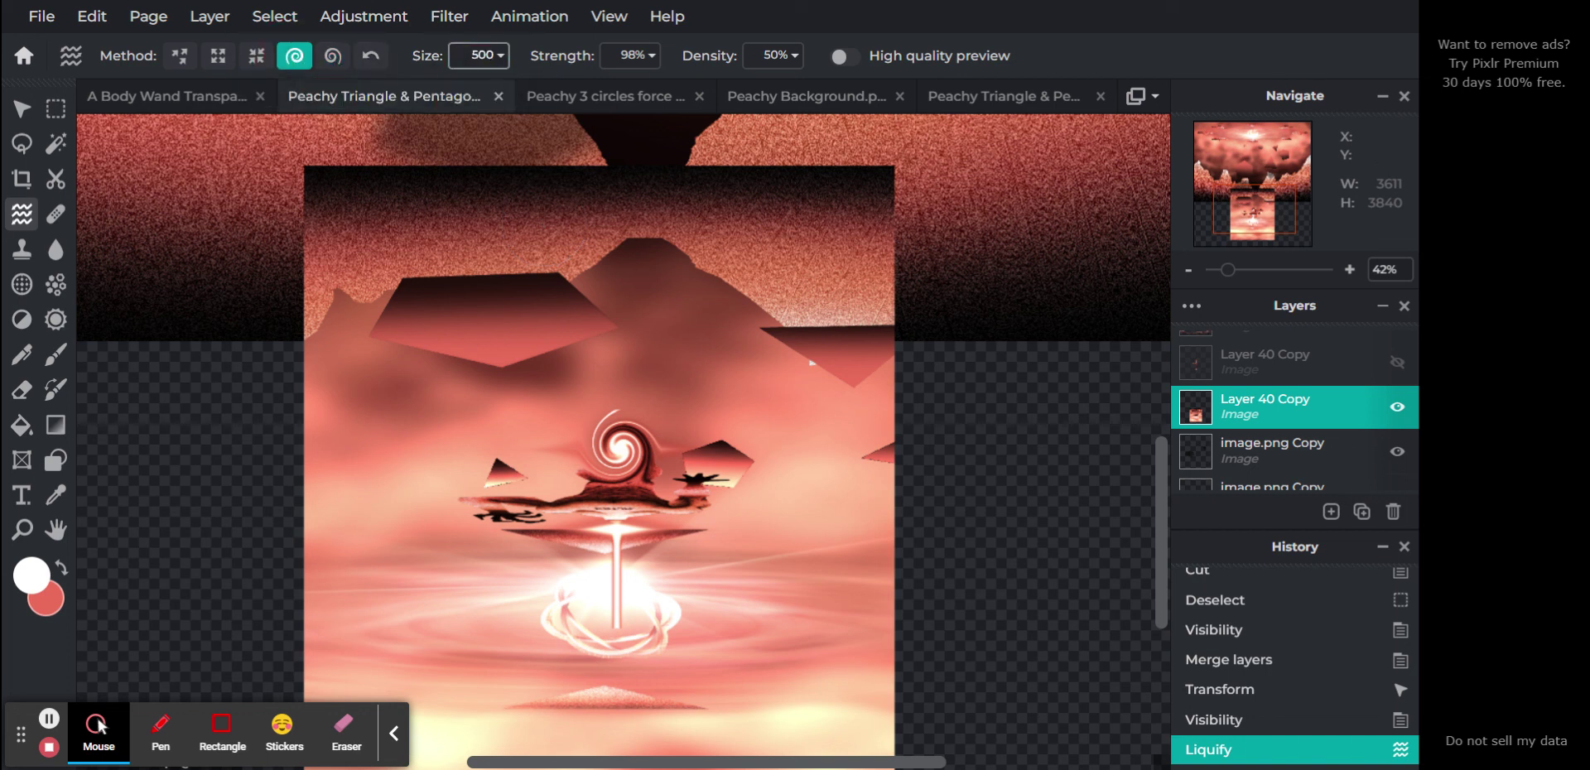
click(623, 55)
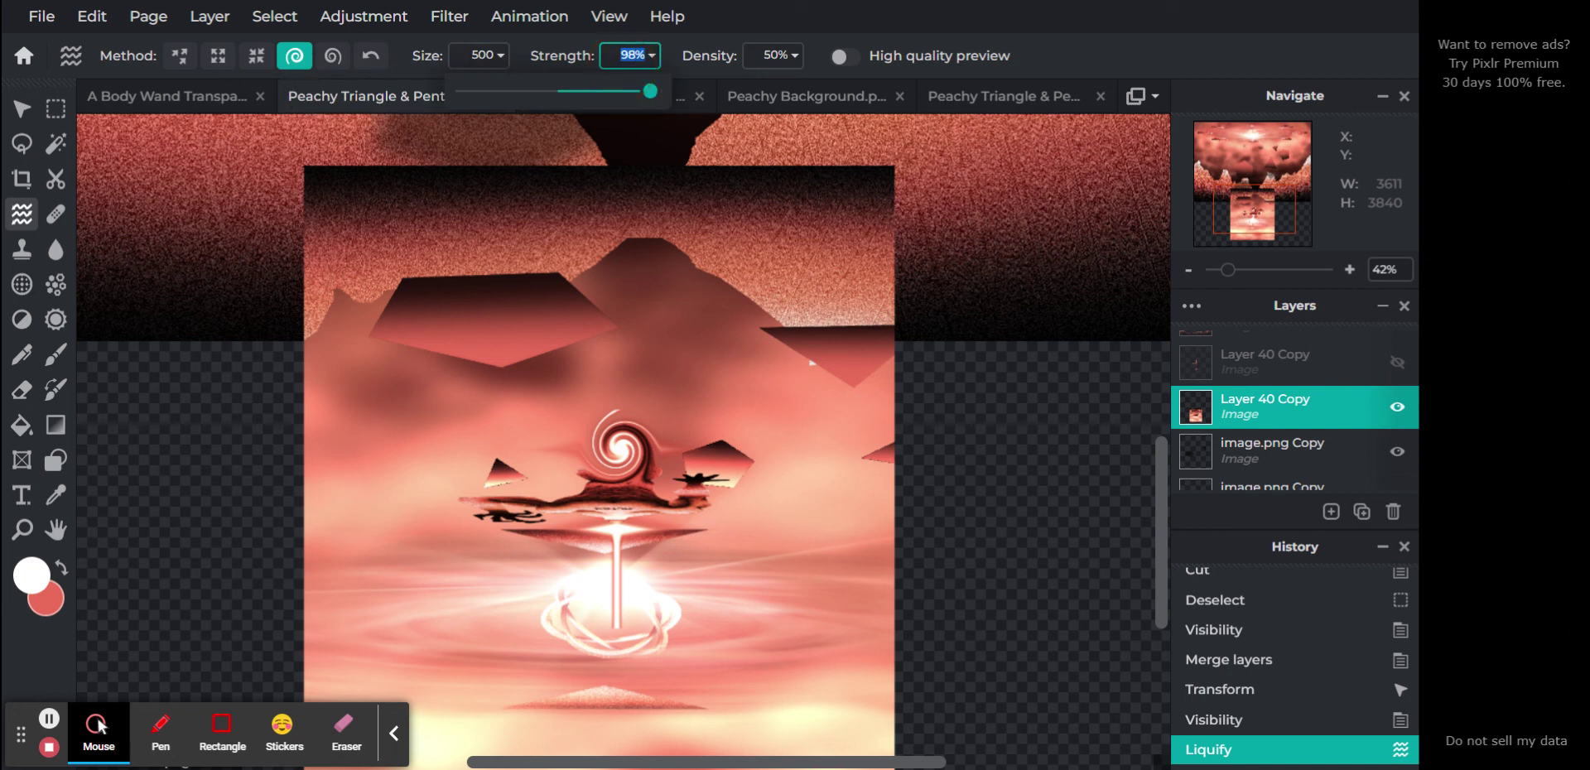
text(70)
key(Return)
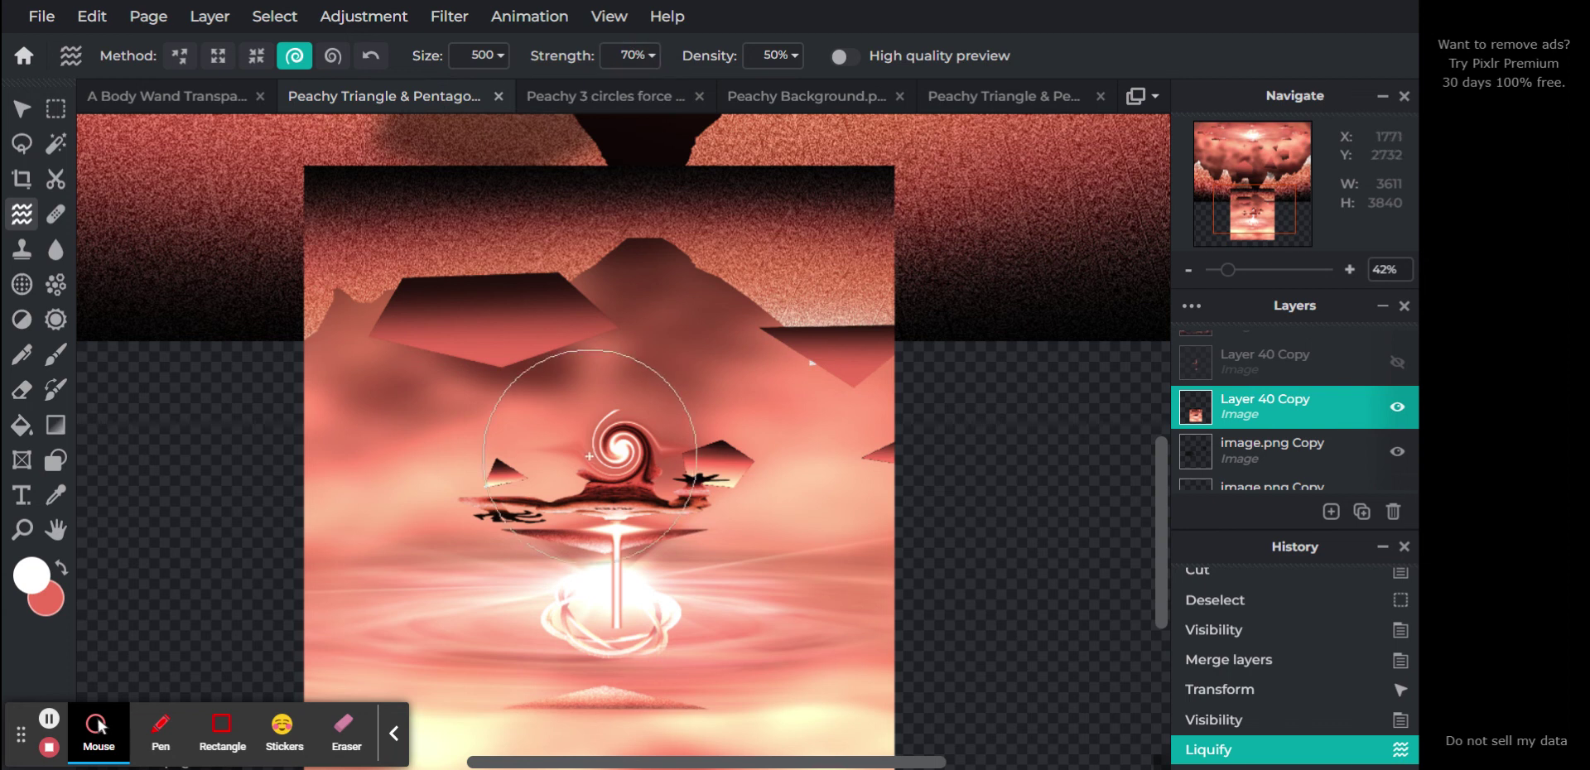
drag(620, 448, 620, 448)
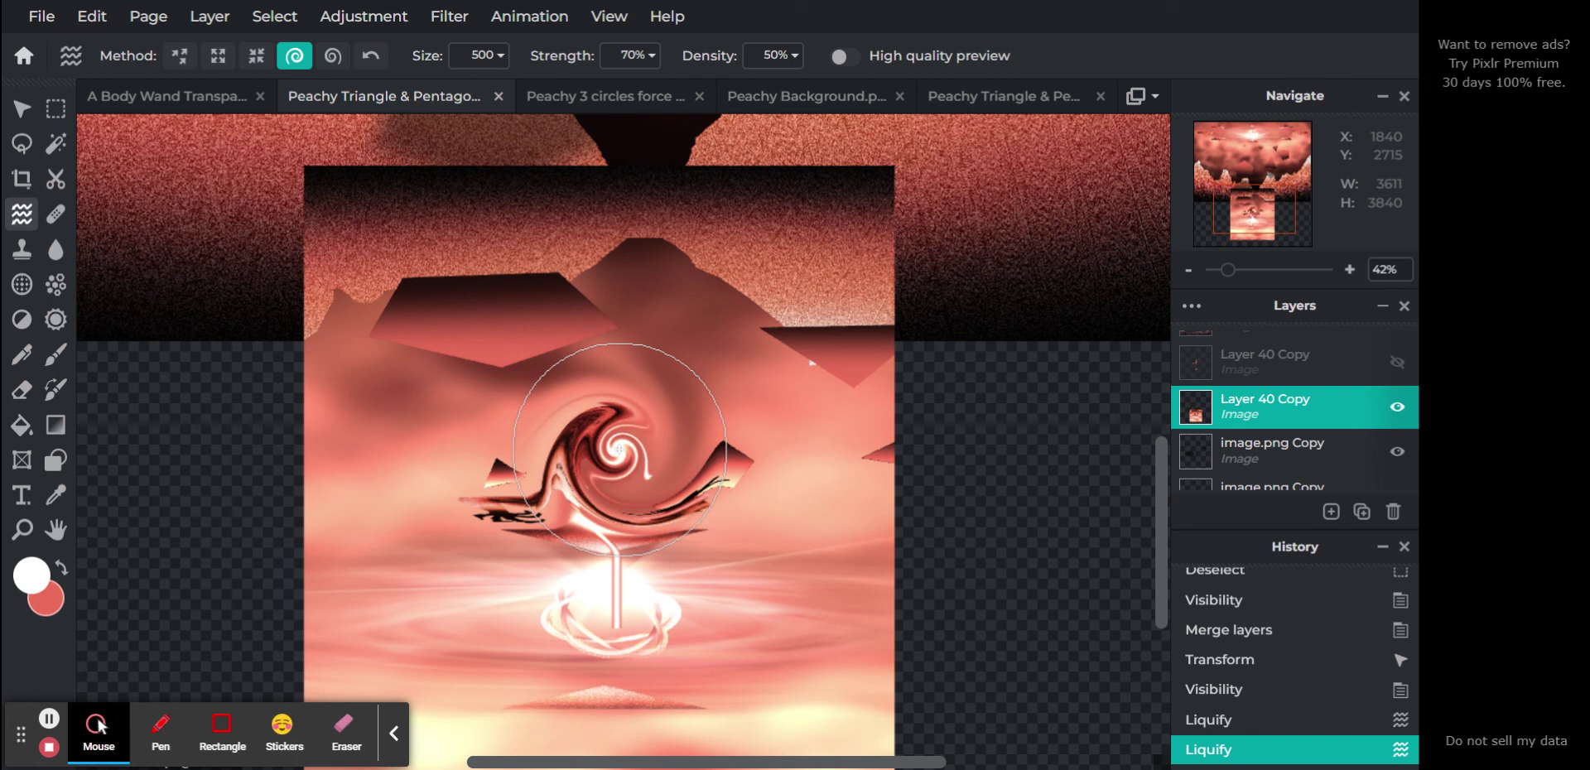
Push-warp the area around the swirl, its light reflection and the image's side edges with Liquify at brush size 148
click(57, 118)
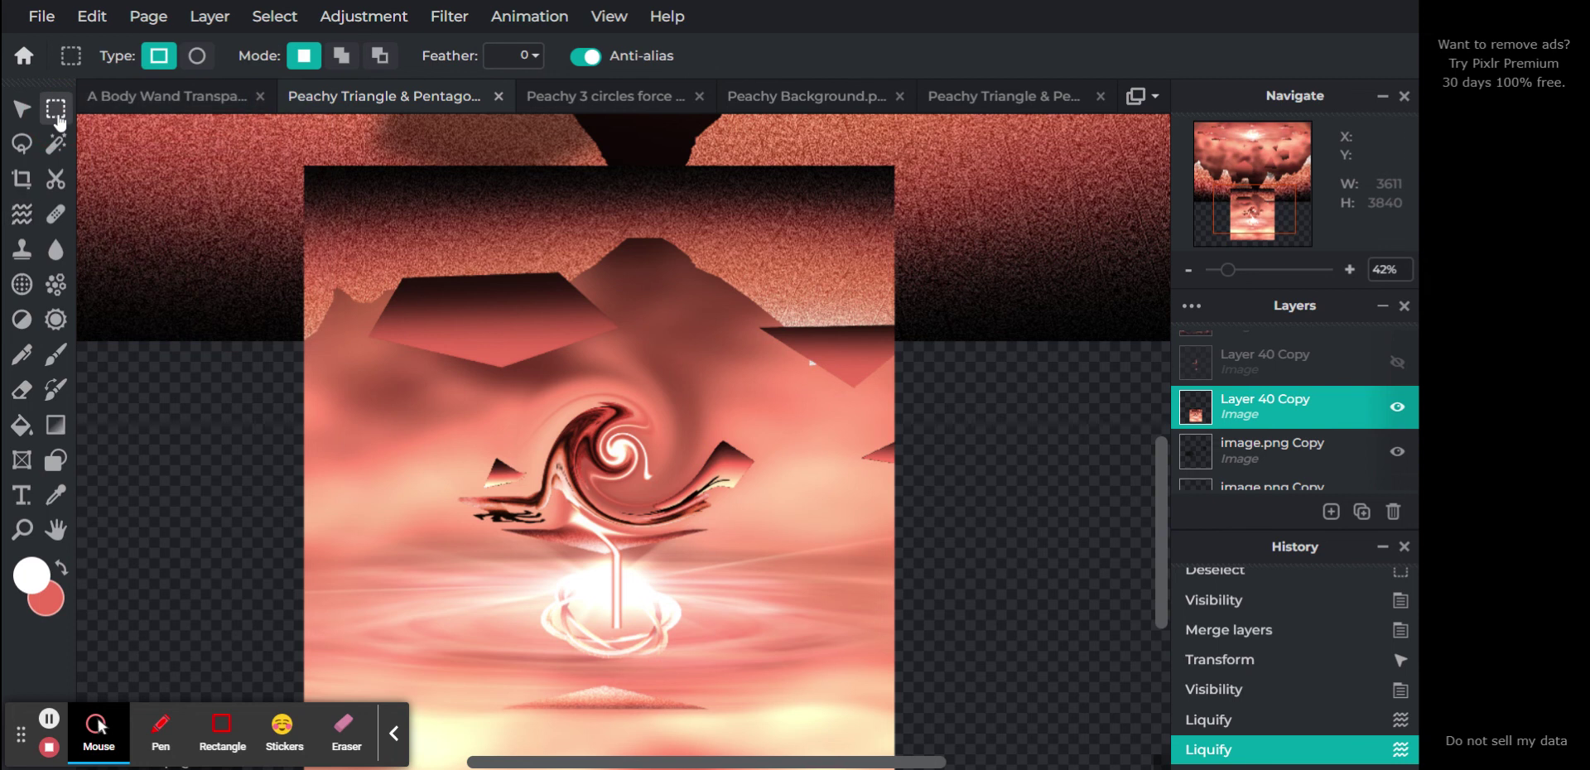
click(18, 213)
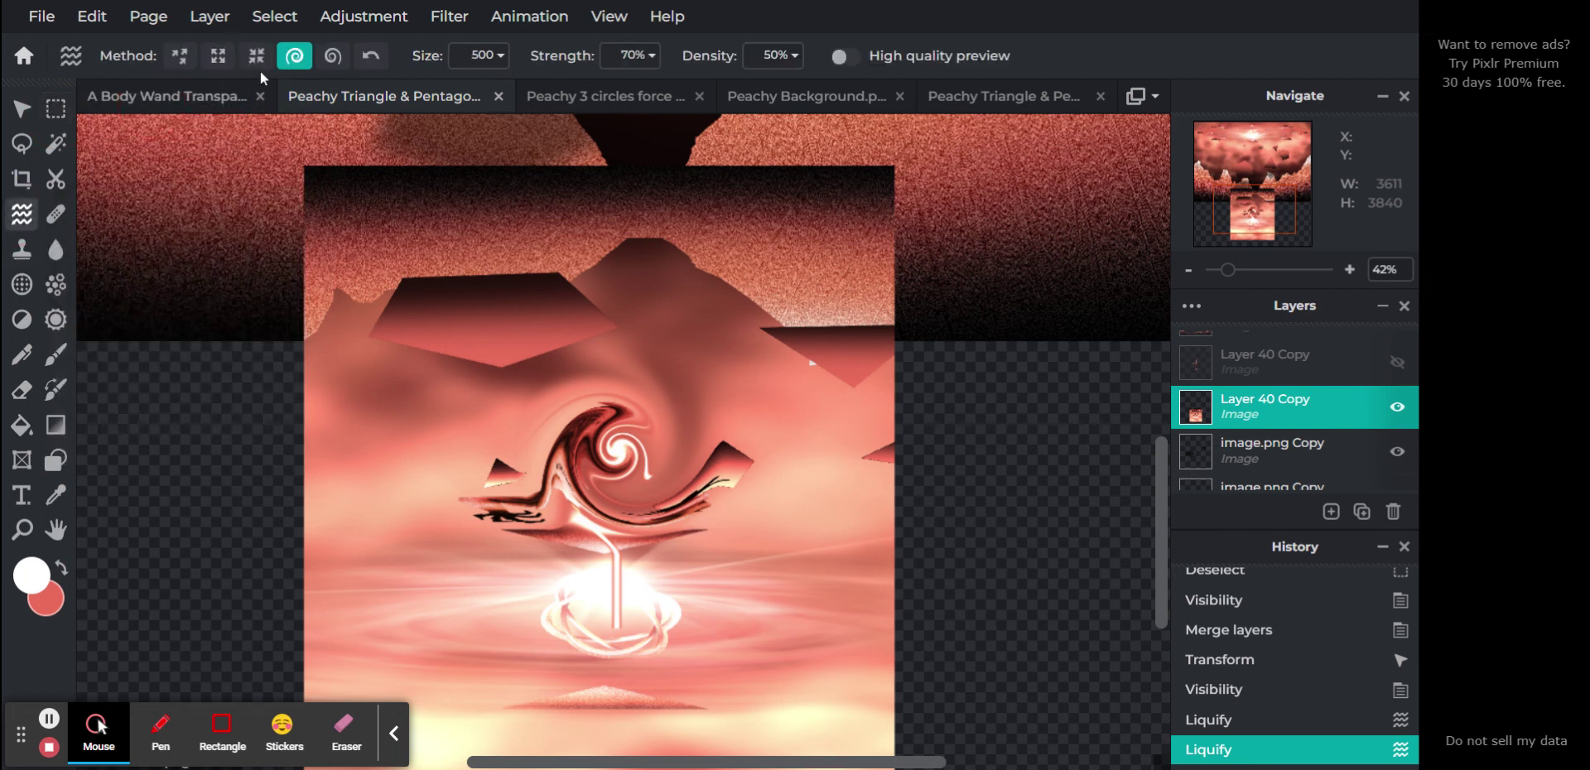
click(181, 62)
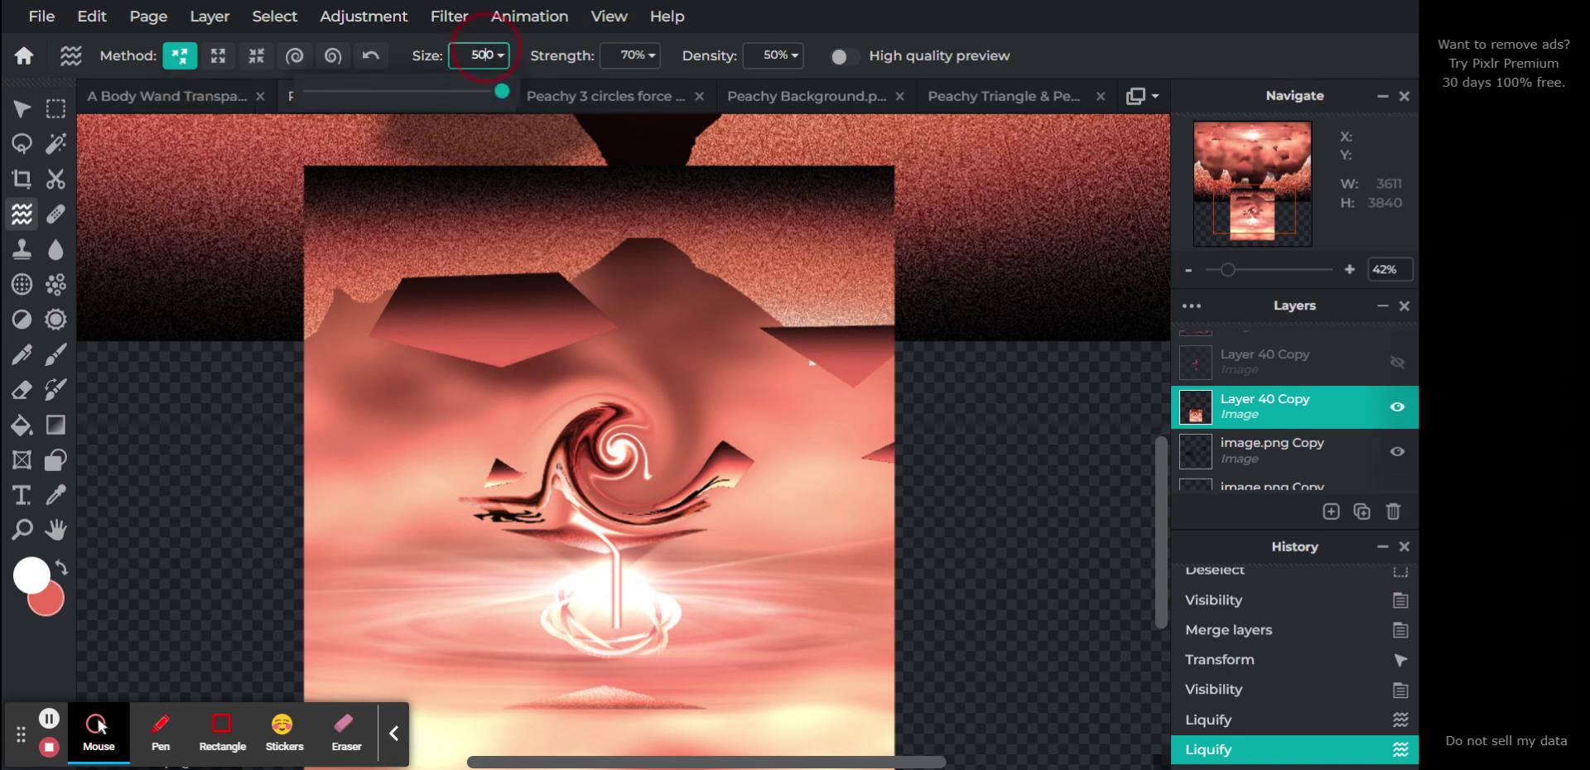
click(369, 85)
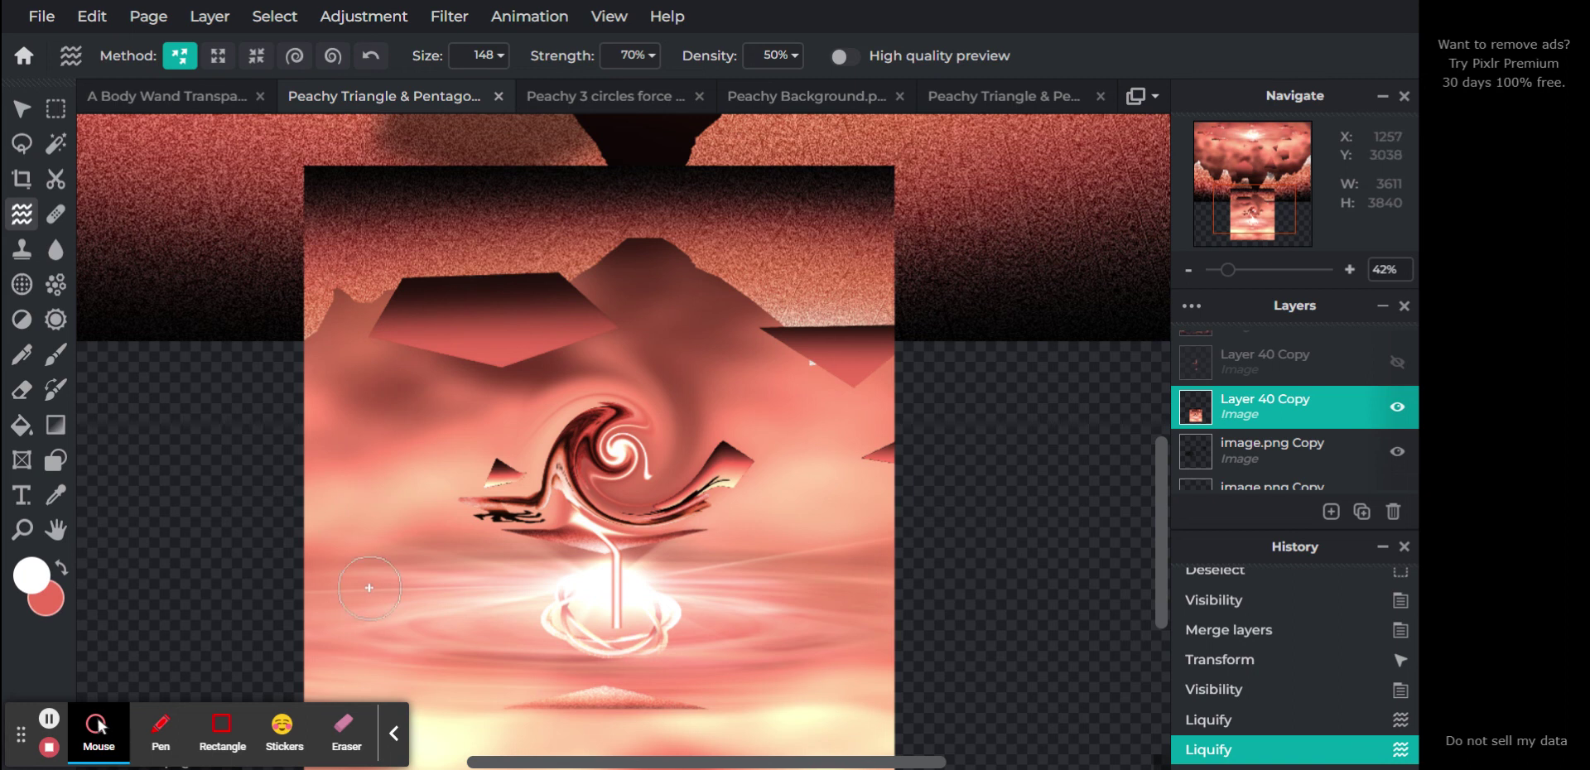
mouse_move(374, 552)
mouse_down()
mouse_move(638, 601)
mouse_move(720, 556)
mouse_move(742, 522)
mouse_move(568, 584)
mouse_move(479, 510)
mouse_move(461, 420)
mouse_move(550, 350)
mouse_move(726, 375)
mouse_up()
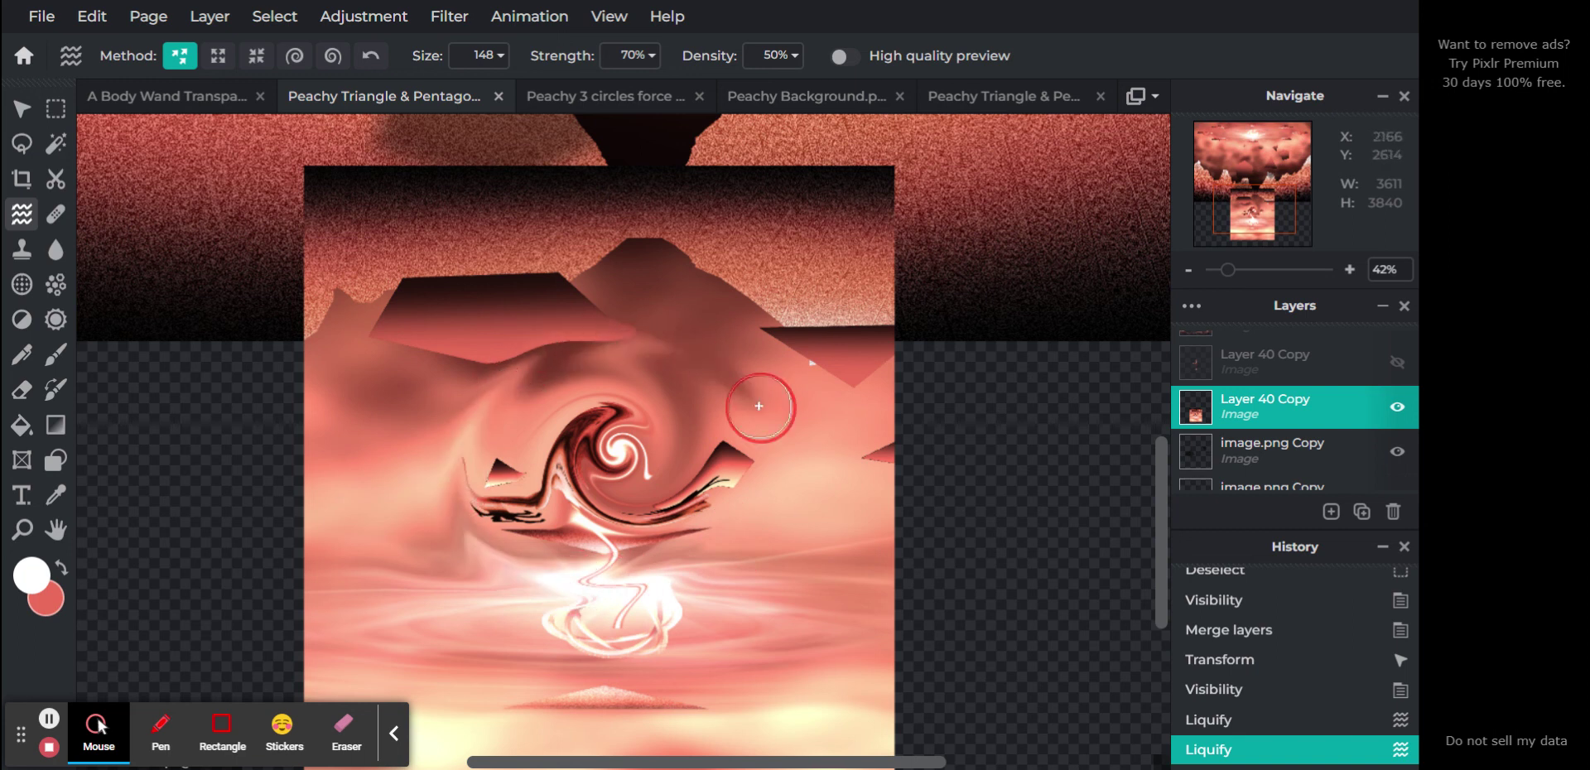
mouse_move(517, 547)
mouse_down()
mouse_move(490, 410)
mouse_move(545, 356)
mouse_move(624, 338)
mouse_move(688, 358)
mouse_move(732, 437)
mouse_move(725, 466)
mouse_move(719, 394)
mouse_move(651, 343)
mouse_move(538, 342)
mouse_move(474, 427)
mouse_move(485, 476)
mouse_move(533, 527)
mouse_move(603, 540)
mouse_move(687, 513)
mouse_move(779, 453)
mouse_up()
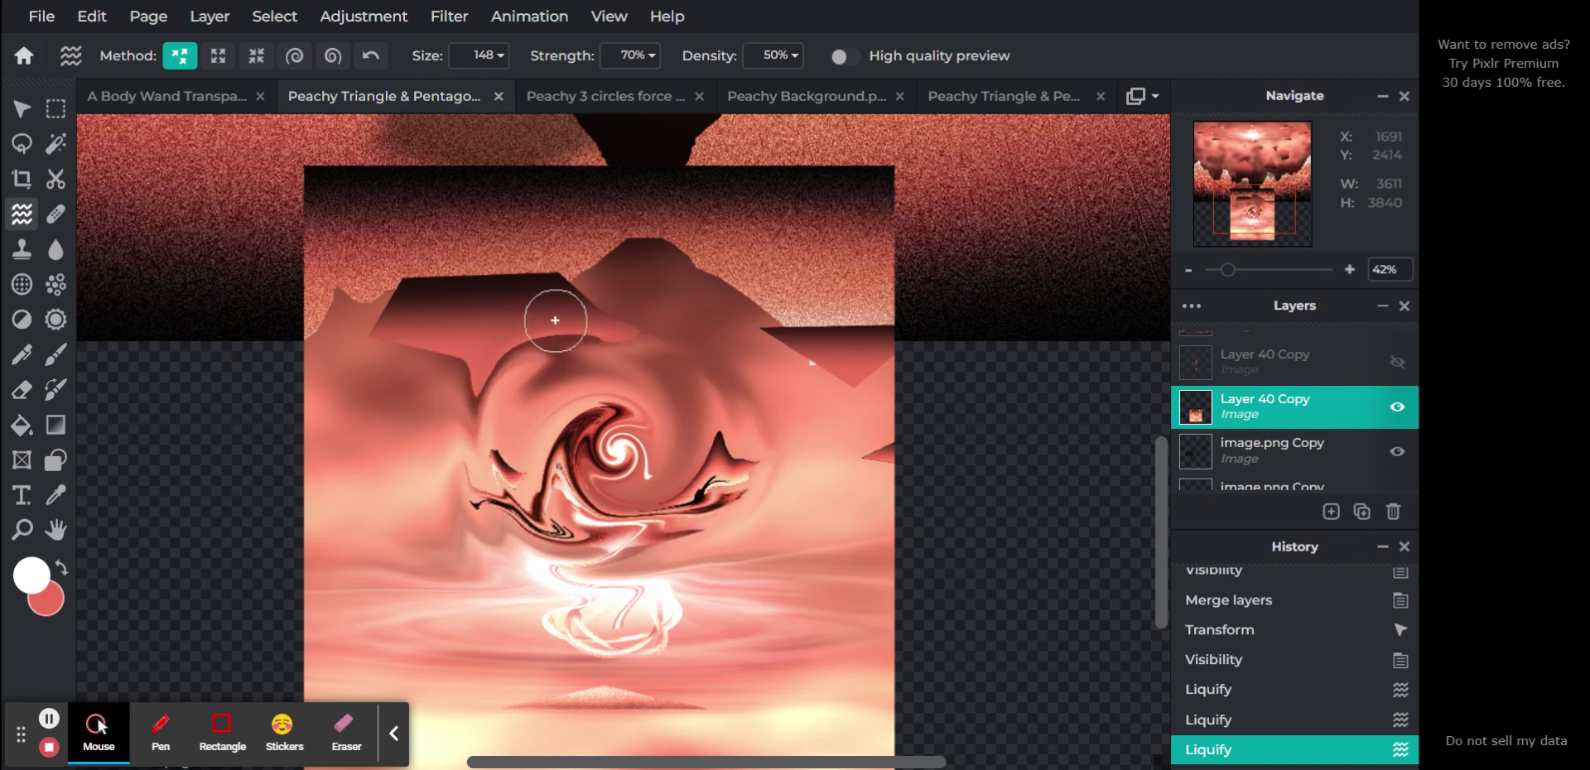
mouse_move(306, 402)
mouse_down()
mouse_move(408, 365)
mouse_move(383, 359)
mouse_move(331, 376)
mouse_move(442, 364)
mouse_move(284, 415)
mouse_move(379, 363)
mouse_up()
mouse_move(455, 327)
mouse_down()
mouse_move(635, 291)
mouse_move(476, 307)
mouse_move(665, 304)
mouse_move(506, 299)
mouse_move(748, 337)
mouse_move(821, 405)
mouse_move(979, 412)
mouse_move(883, 393)
mouse_move(685, 258)
mouse_move(572, 261)
mouse_move(353, 310)
mouse_move(248, 284)
mouse_move(461, 299)
mouse_move(646, 261)
mouse_move(774, 273)
mouse_move(825, 333)
mouse_move(910, 326)
mouse_move(941, 304)
mouse_move(537, 268)
mouse_move(255, 348)
mouse_up()
Set the Liquify strength to 85% and push-warp the upper grainy band and the lower water area
click(623, 60)
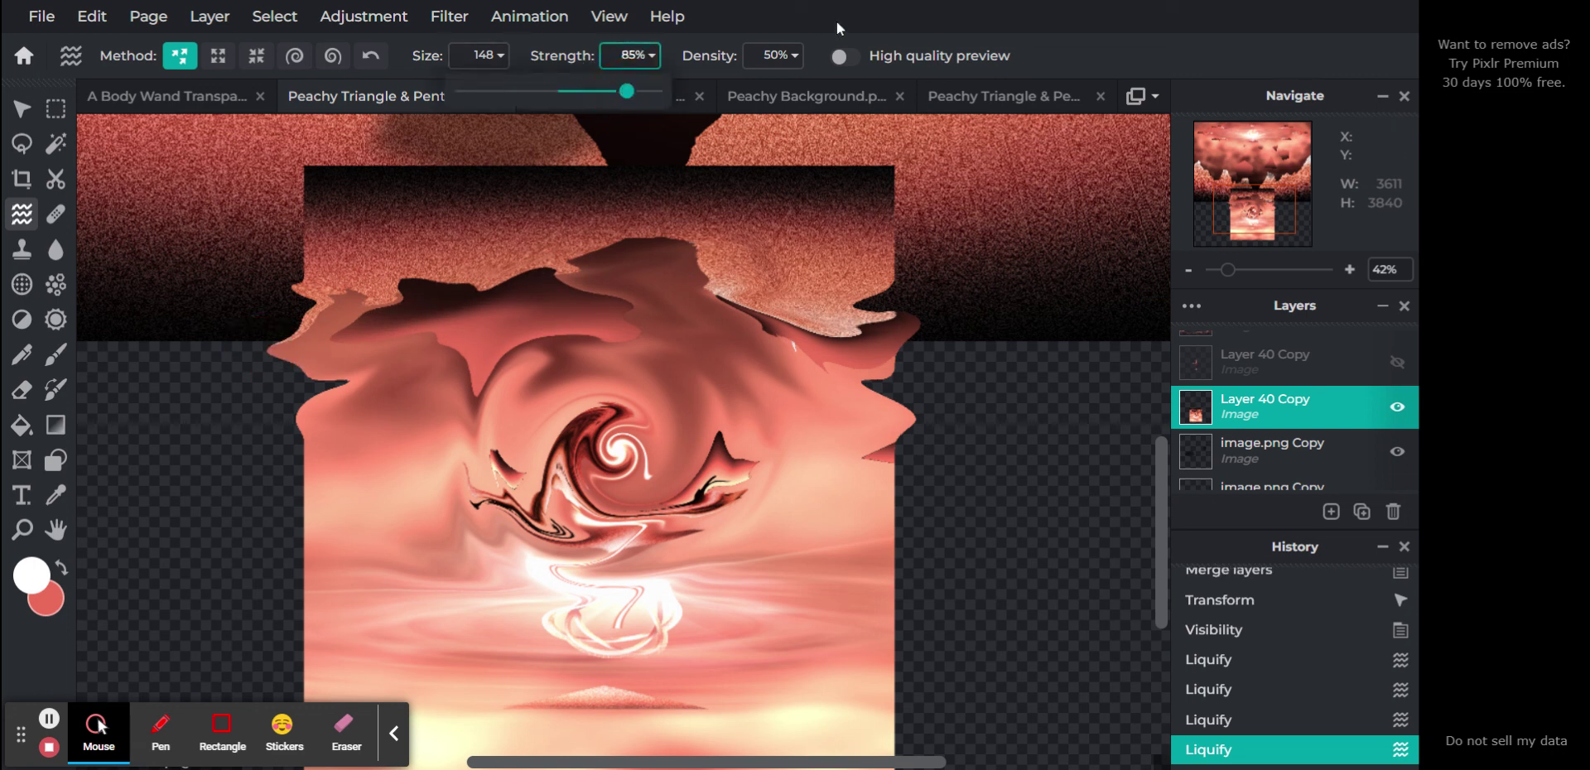
mouse_move(298, 276)
mouse_down()
mouse_move(651, 241)
mouse_move(839, 254)
mouse_move(627, 261)
mouse_move(885, 259)
mouse_move(776, 251)
mouse_move(834, 230)
mouse_move(720, 232)
mouse_move(946, 217)
mouse_move(613, 219)
mouse_move(649, 226)
mouse_move(504, 210)
mouse_move(648, 237)
mouse_move(361, 224)
mouse_move(417, 259)
mouse_move(285, 272)
mouse_move(443, 262)
mouse_move(458, 237)
mouse_move(413, 191)
mouse_move(315, 187)
mouse_move(357, 196)
mouse_move(365, 225)
mouse_move(691, 231)
mouse_move(721, 247)
mouse_move(572, 252)
mouse_move(827, 295)
mouse_move(694, 301)
mouse_move(854, 323)
mouse_move(765, 328)
mouse_move(856, 370)
mouse_up()
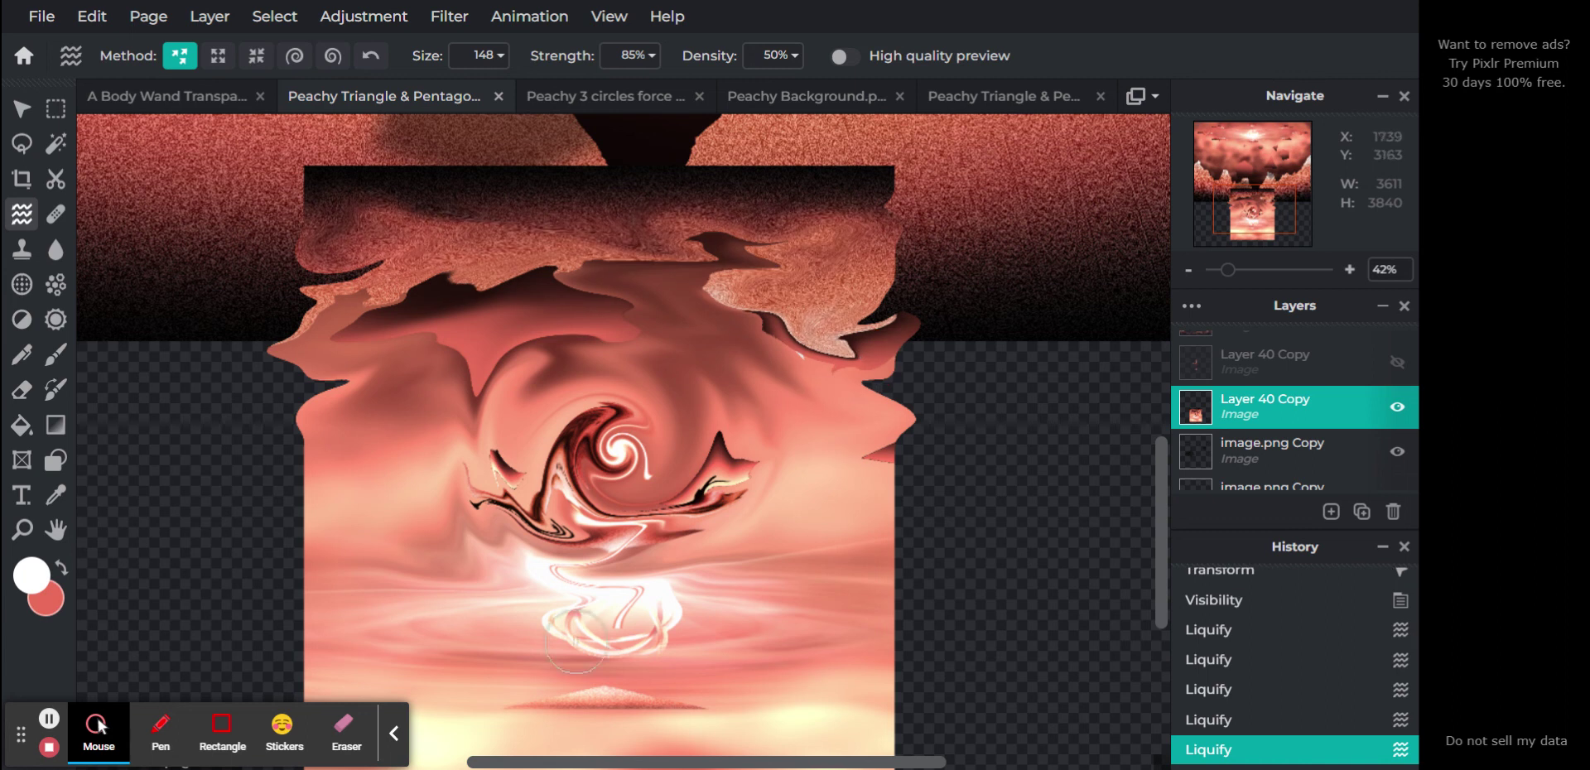
mouse_move(282, 530)
mouse_down()
mouse_move(398, 583)
mouse_move(278, 526)
mouse_move(360, 472)
mouse_move(332, 518)
mouse_move(377, 571)
mouse_move(669, 633)
mouse_move(525, 684)
mouse_move(907, 575)
mouse_move(862, 538)
mouse_move(766, 518)
mouse_move(858, 510)
mouse_move(844, 610)
mouse_move(734, 699)
mouse_move(328, 717)
mouse_up()
mouse_move(509, 685)
mouse_down()
mouse_move(354, 646)
mouse_move(391, 657)
mouse_up()
Squash the warped reflection layer to a height of 1426 px so its upper edge meets the dark horizon
click(22, 110)
drag(1229, 273, 1222, 273)
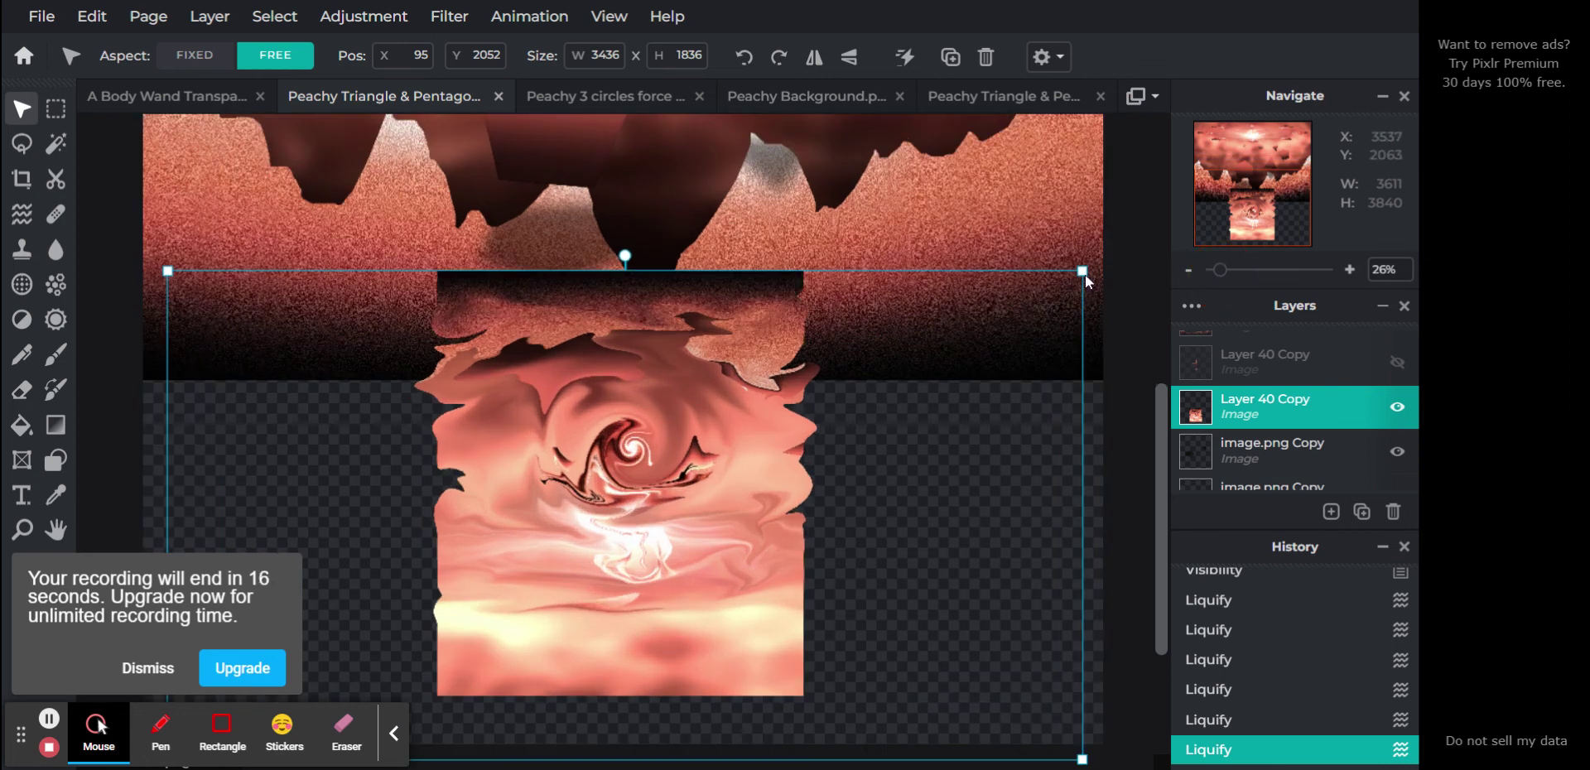
drag(1085, 270, 1084, 379)
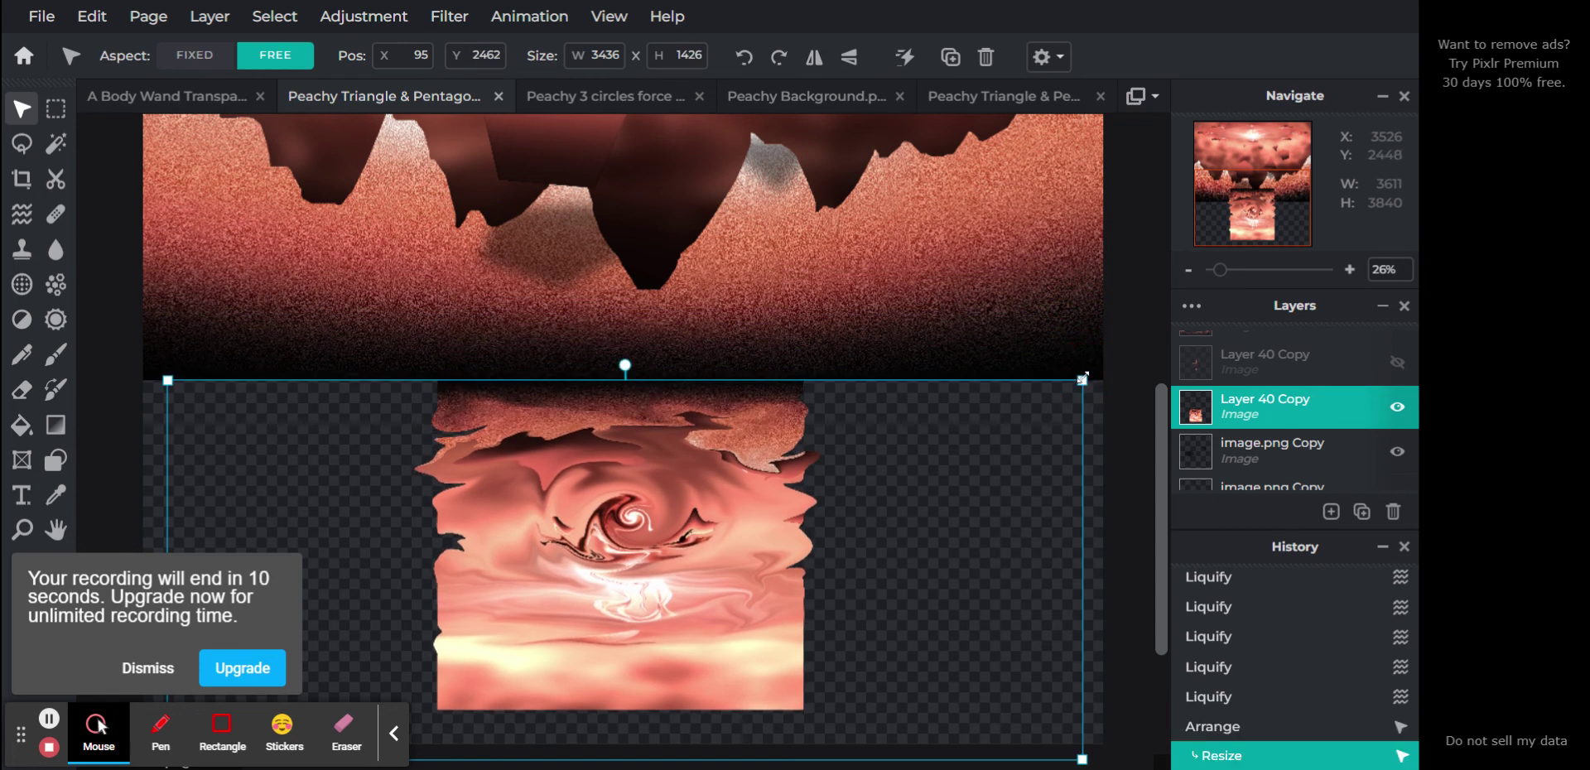
click(1141, 410)
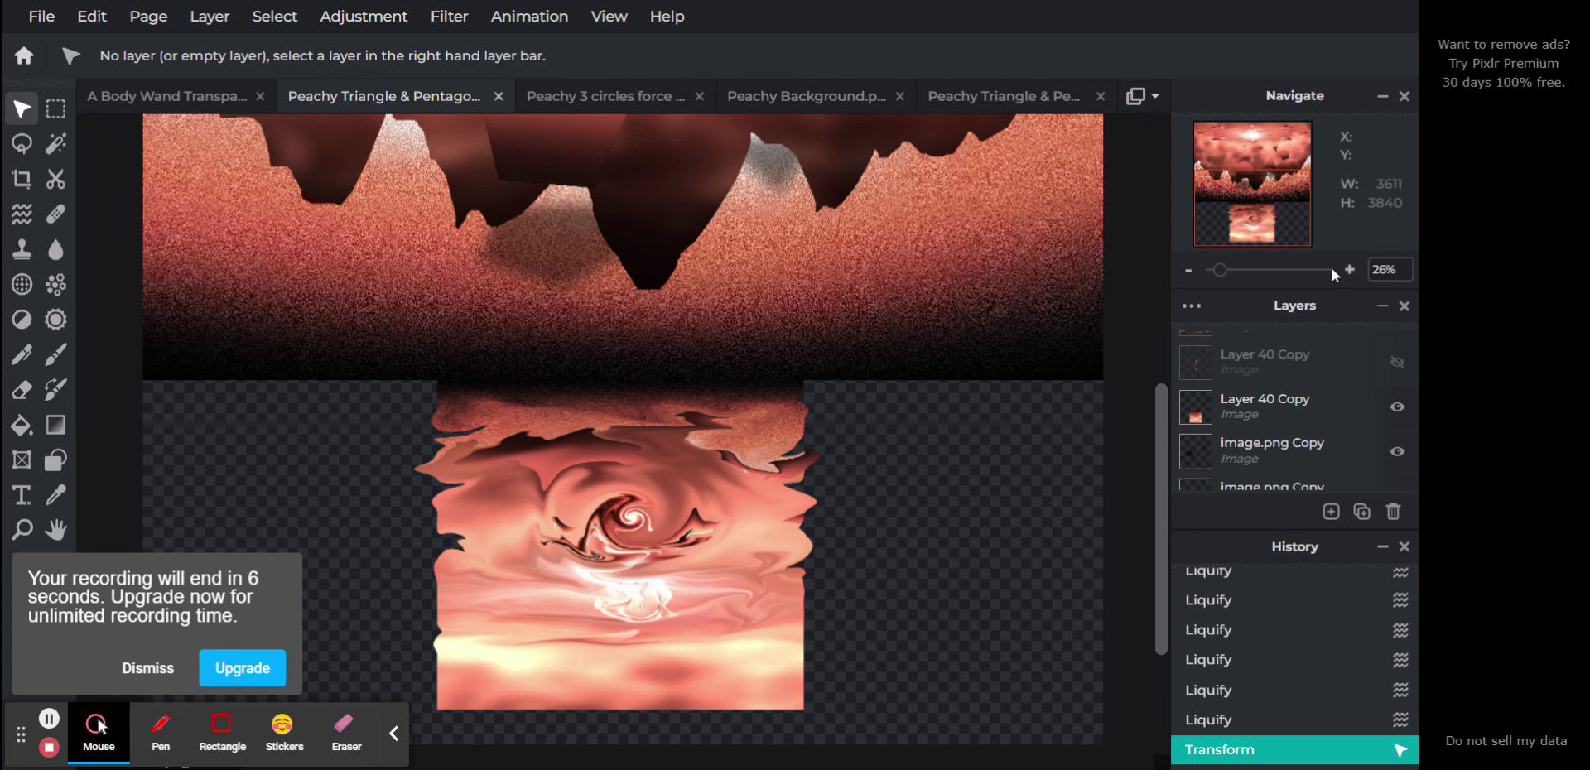
Show the Layer 48 Copy background behind the warped reflection
scroll(1302, 430, down, 5)
click(1395, 464)
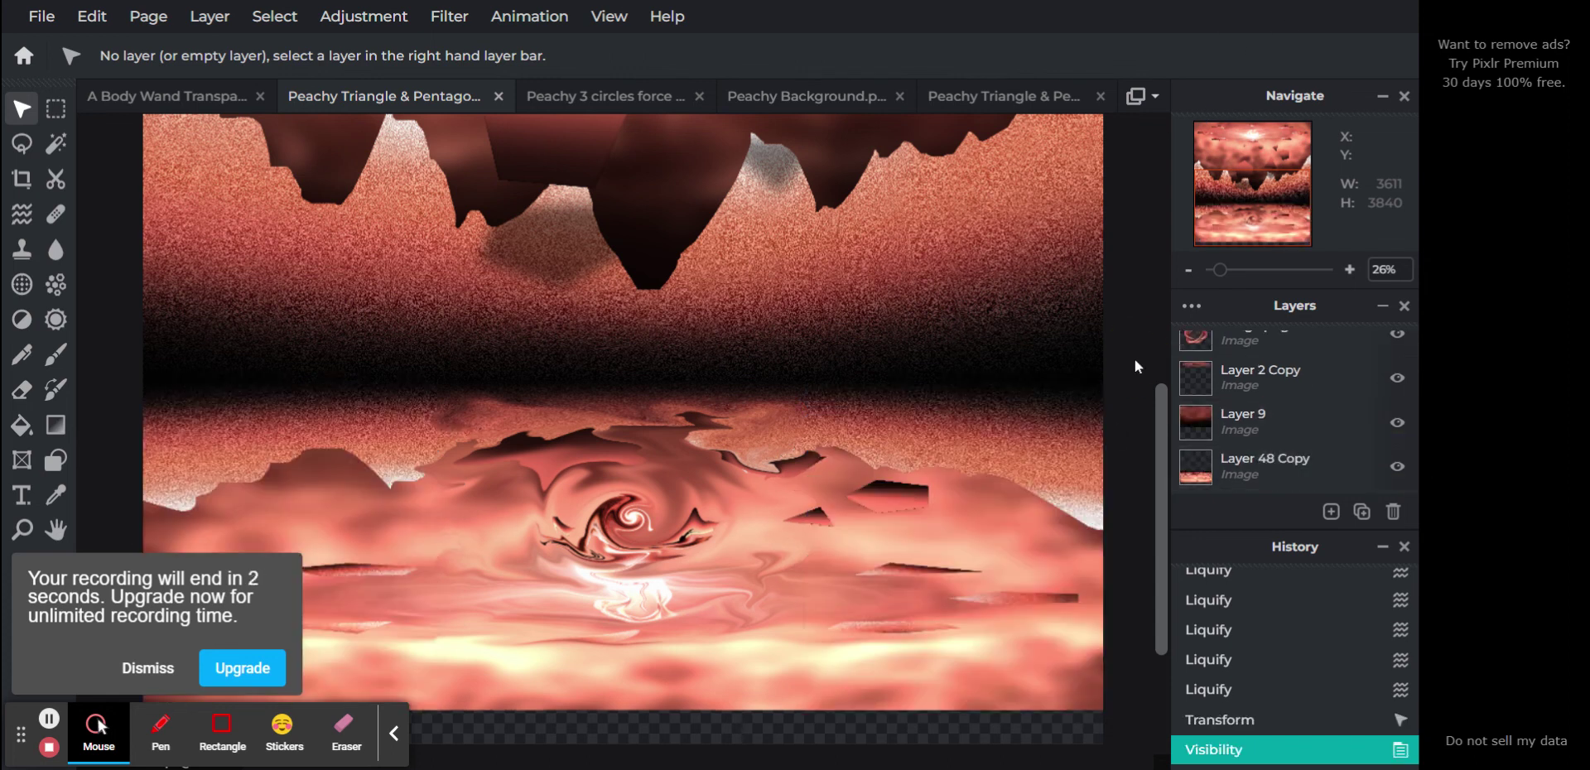